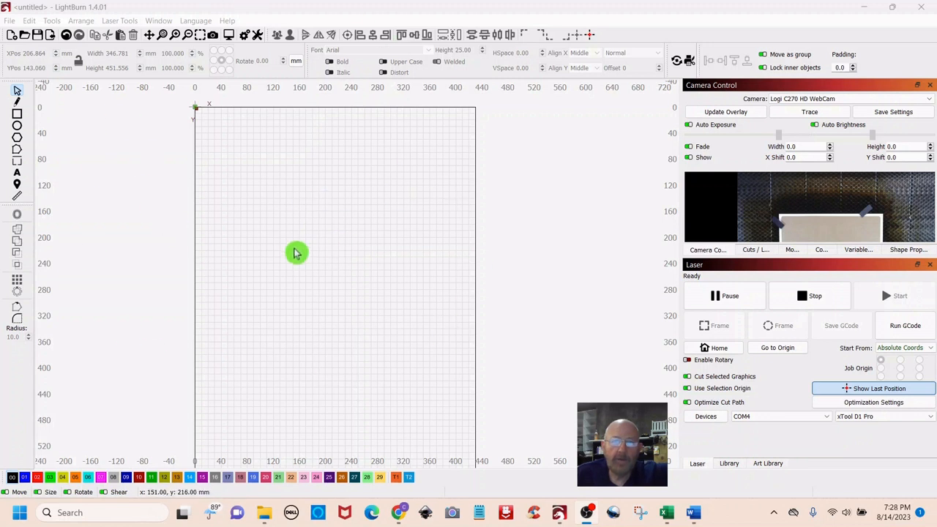
# Draw a rectangle about 292 mm wide and 199 mm high in the upper half of the work area
pyautogui.click(18, 118)
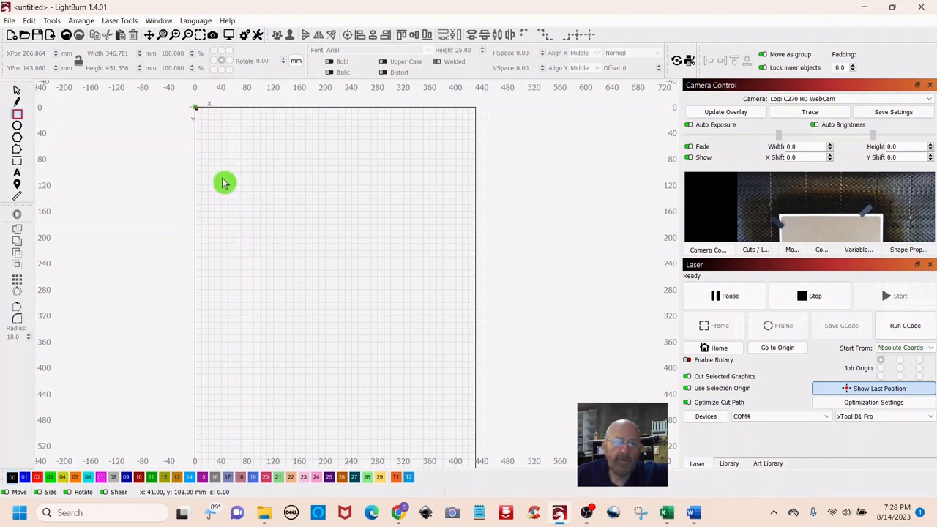
pyautogui.moveTo(222, 178)
pyautogui.mouseDown()
pyautogui.moveTo(342, 226)
pyautogui.moveTo(394, 304)
pyautogui.moveTo(413, 304)
pyautogui.mouseUp()
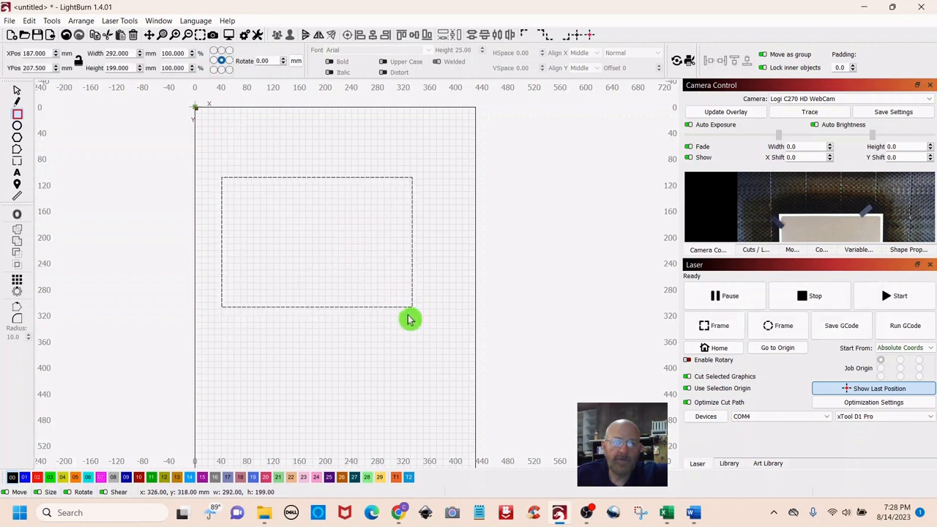
pyautogui.click(20, 95)
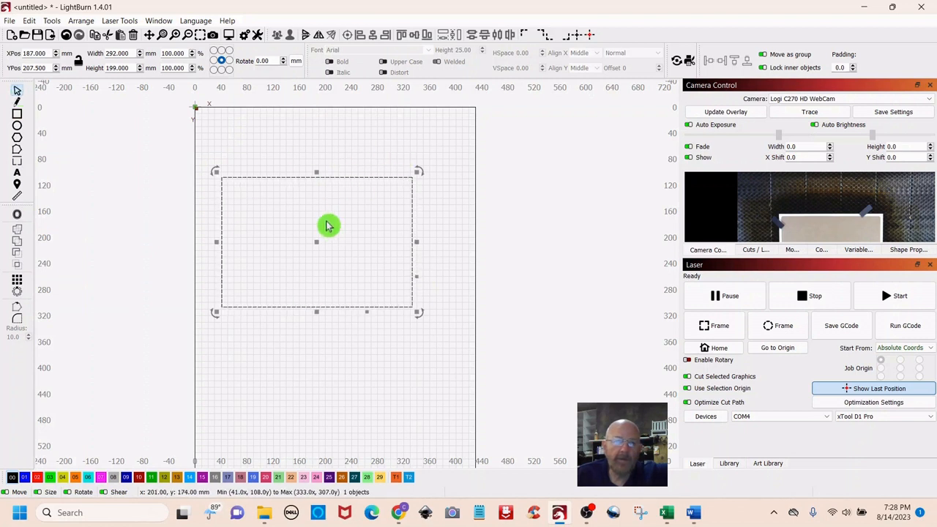
# Unlock the rectangle's proportions and set its size to 127 mm wide by 177.8 mm high
pyautogui.click(79, 63)
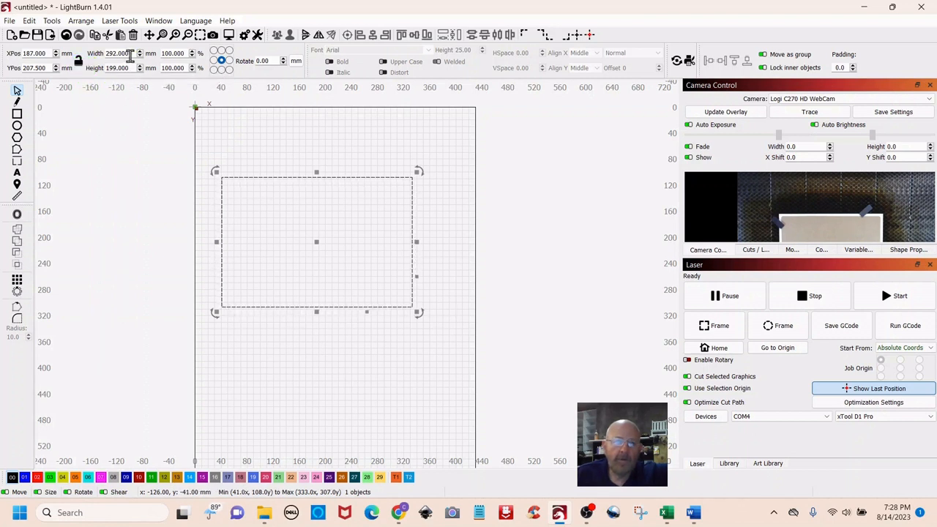
pyautogui.moveTo(131, 56); pyautogui.dragTo(101, 54)
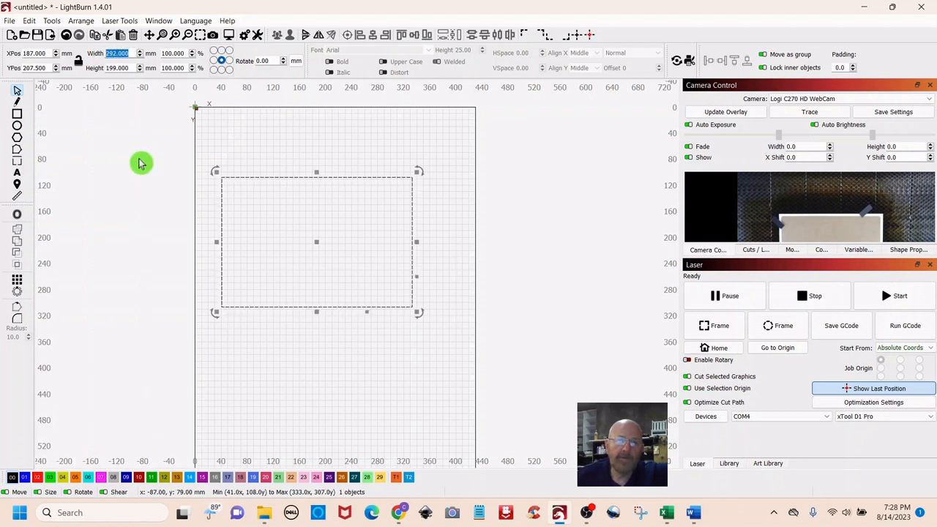
pyautogui.write('127')
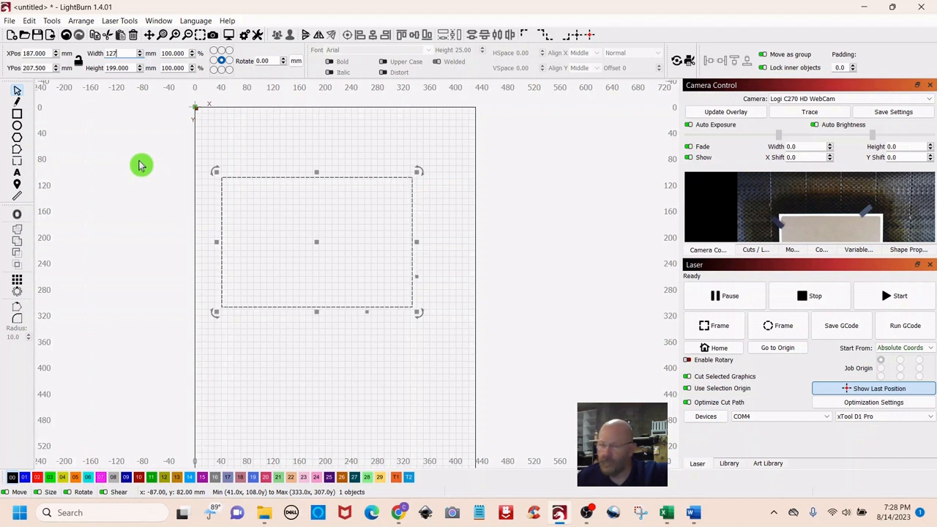
pyautogui.press('Return')
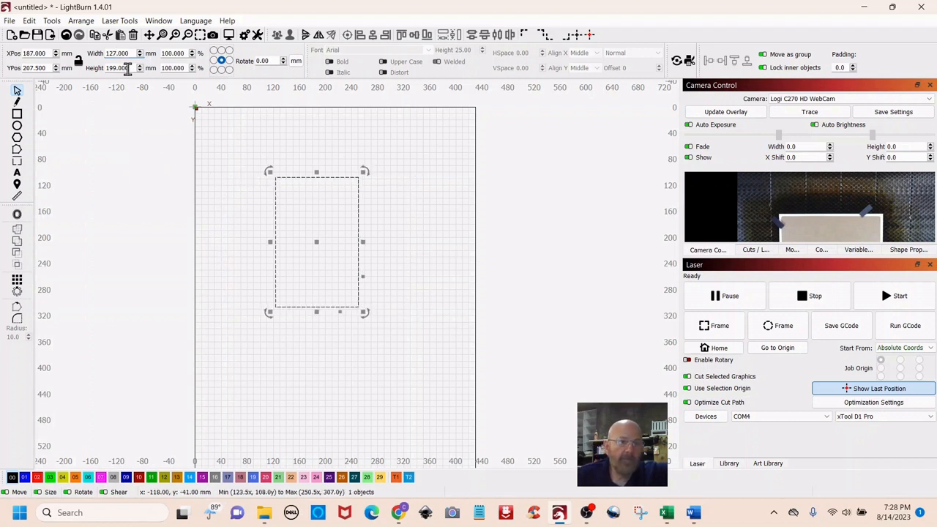
pyautogui.moveTo(132, 68); pyautogui.dragTo(102, 67)
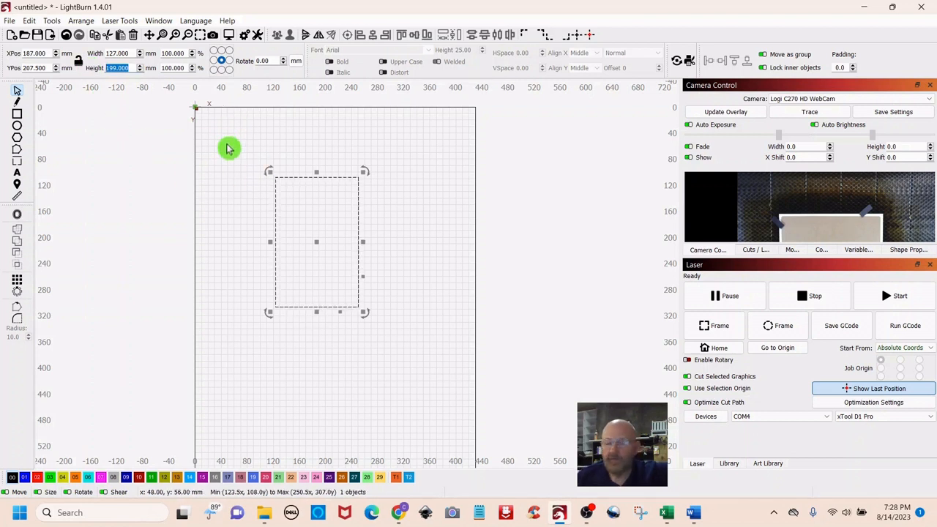
pyautogui.write('177')
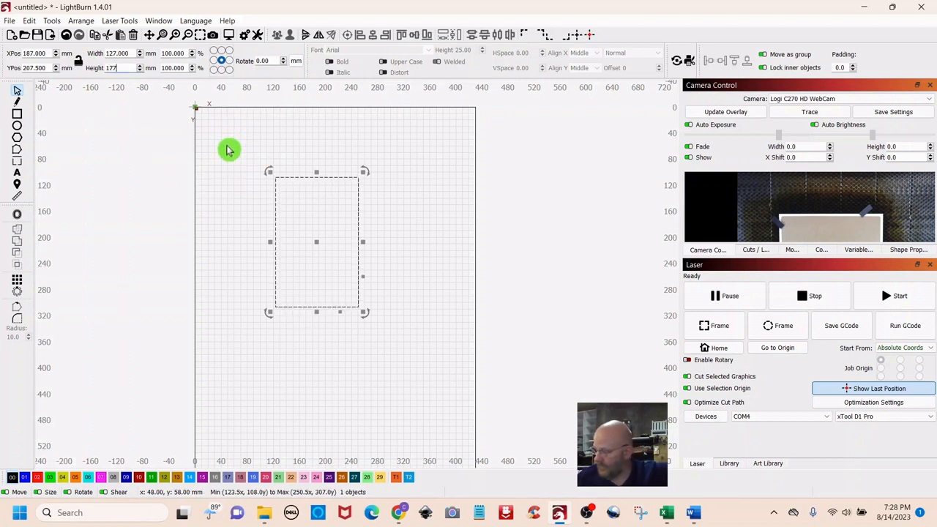
pyautogui.write('.8')
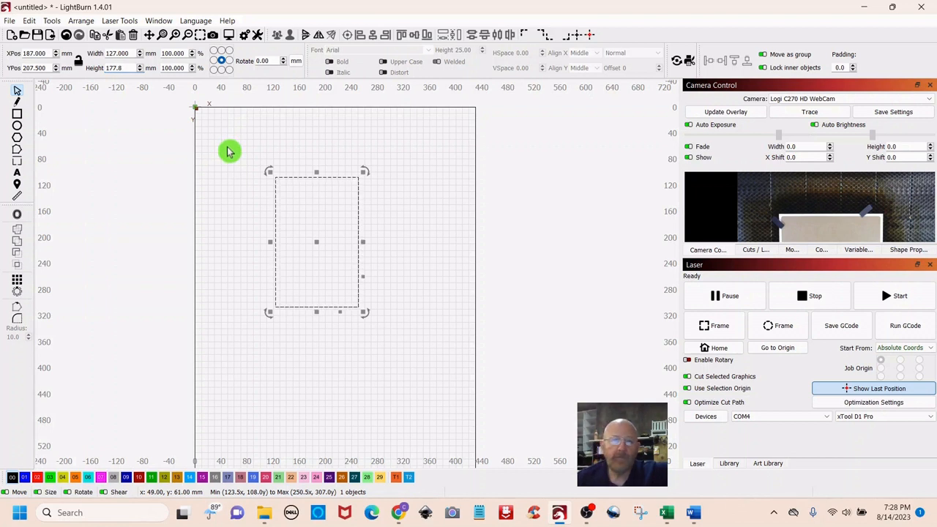
pyautogui.click(318, 129)
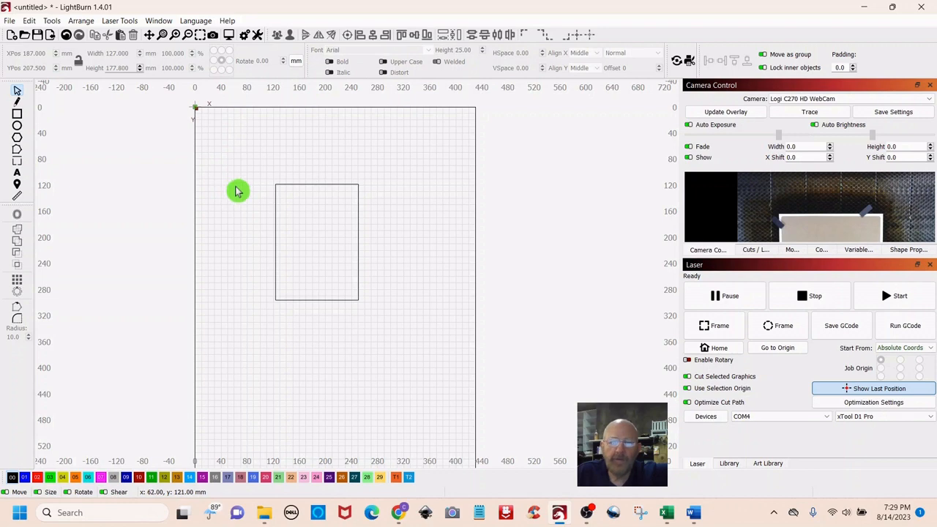
pyautogui.scroll(1, 316, 244)
pyautogui.scroll(2, 316, 244)
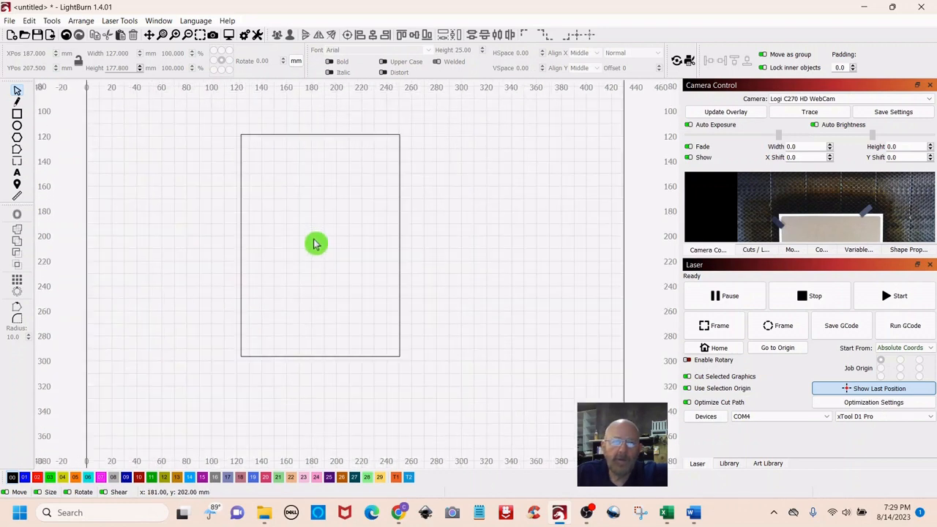
pyautogui.scroll(-3, 316, 243)
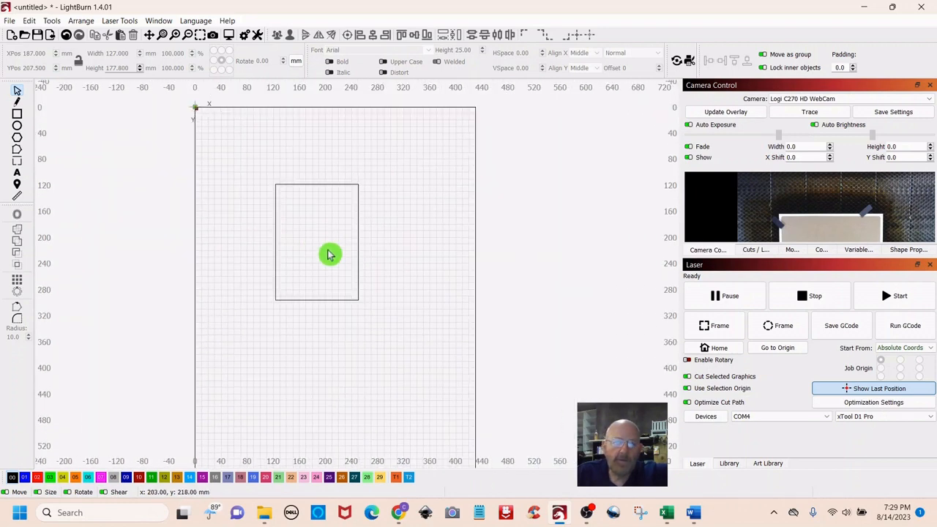
pyautogui.scroll(3, 326, 261)
pyautogui.scroll(-1, 328, 254)
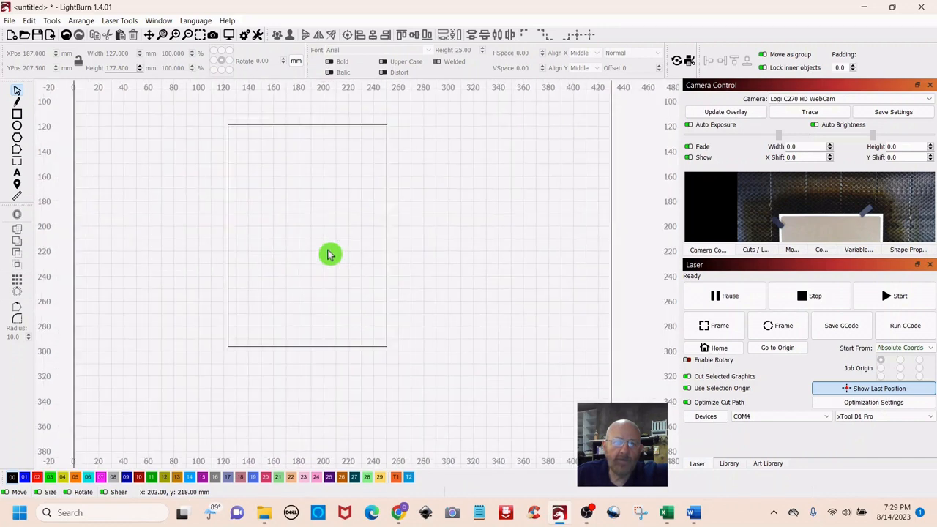
pyautogui.scroll(1, 329, 254)
pyautogui.scroll(-3, 329, 254)
pyautogui.scroll(2, 329, 254)
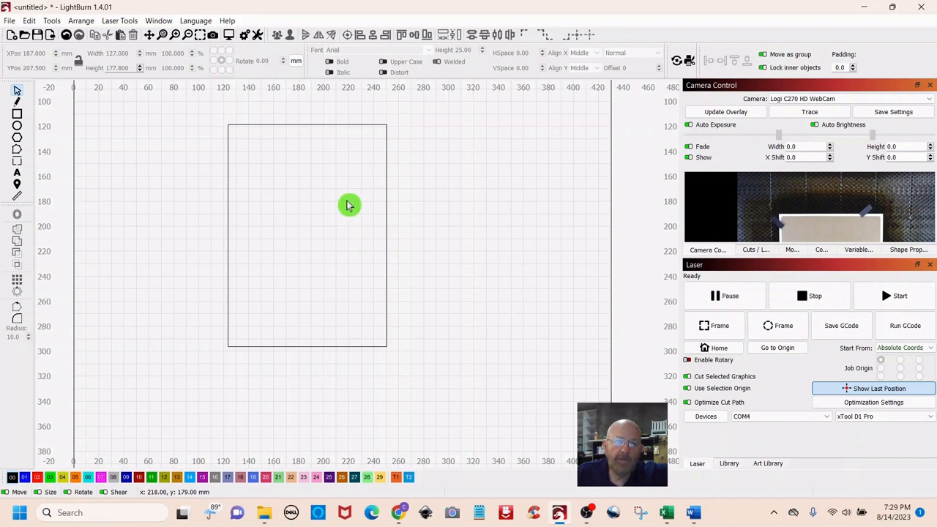
pyautogui.moveTo(347, 202); pyautogui.dragTo(354, 224)
pyautogui.moveTo(445, 235)
pyautogui.mouseDown()
pyautogui.moveTo(468, 245)
pyautogui.moveTo(442, 243)
pyautogui.mouseUp()
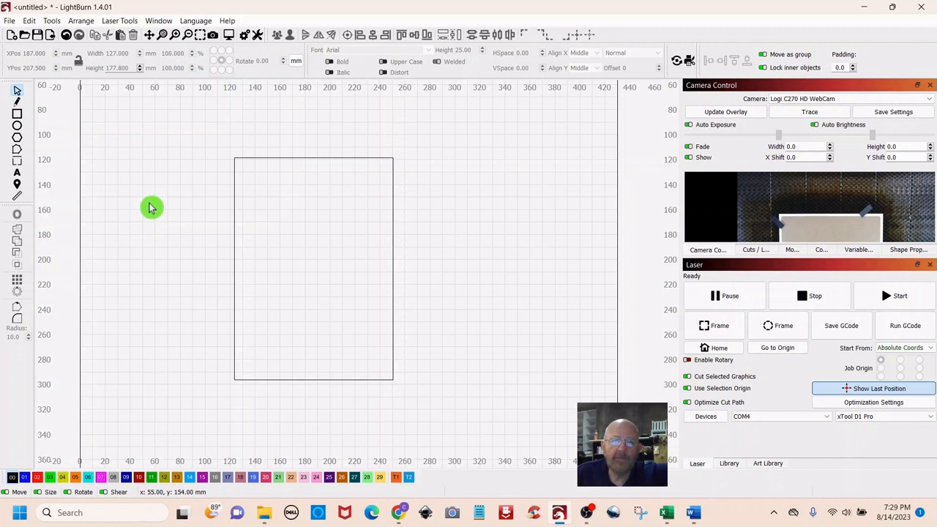
pyautogui.moveTo(148, 208)
pyautogui.mouseDown()
pyautogui.moveTo(166, 211)
pyautogui.moveTo(131, 210)
pyautogui.mouseUp()
pyautogui.click(134, 208)
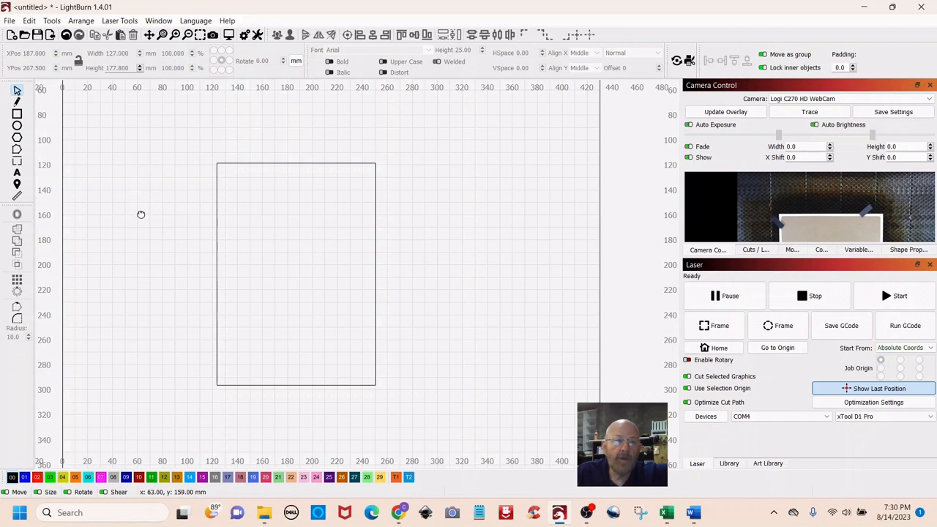
pyautogui.moveTo(140, 213); pyautogui.dragTo(171, 199)
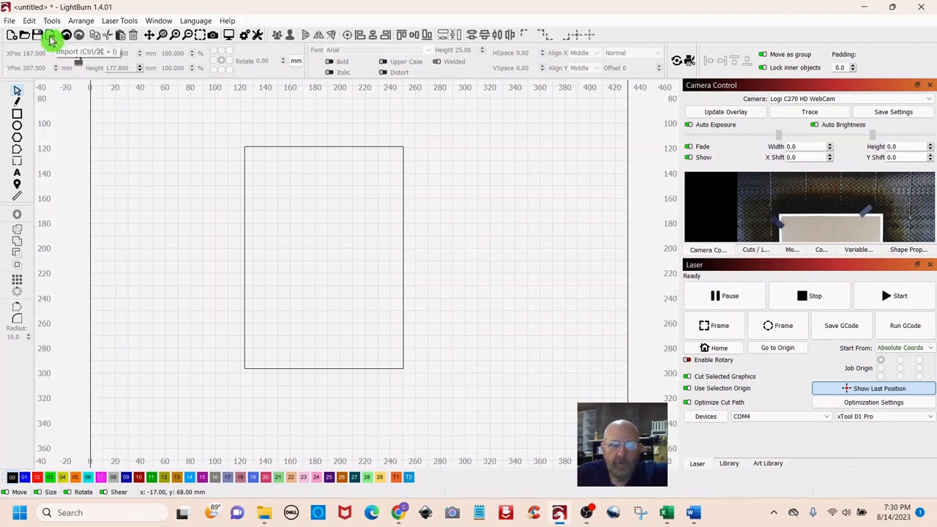
# Import the file bdayballons(front).svg from the NoviceProj#3Samples folder
pyautogui.click(9, 22)
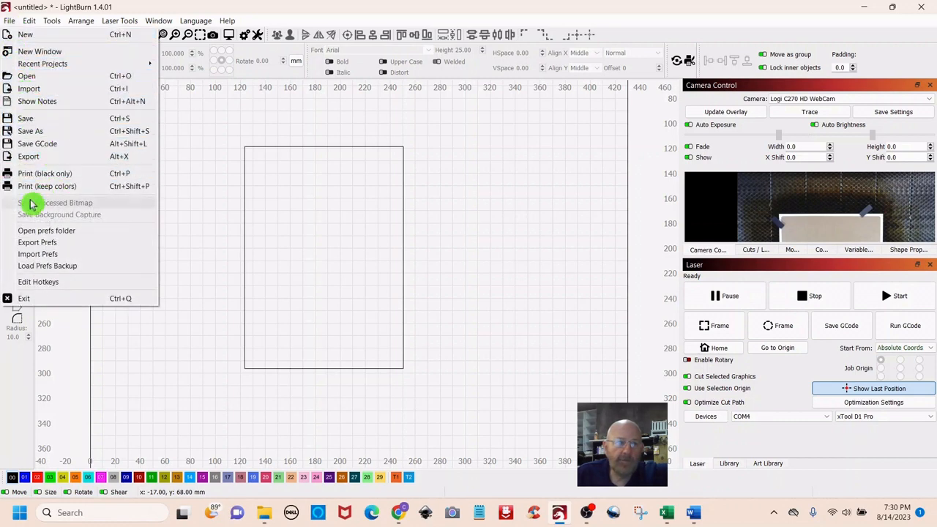
pyautogui.click(25, 93)
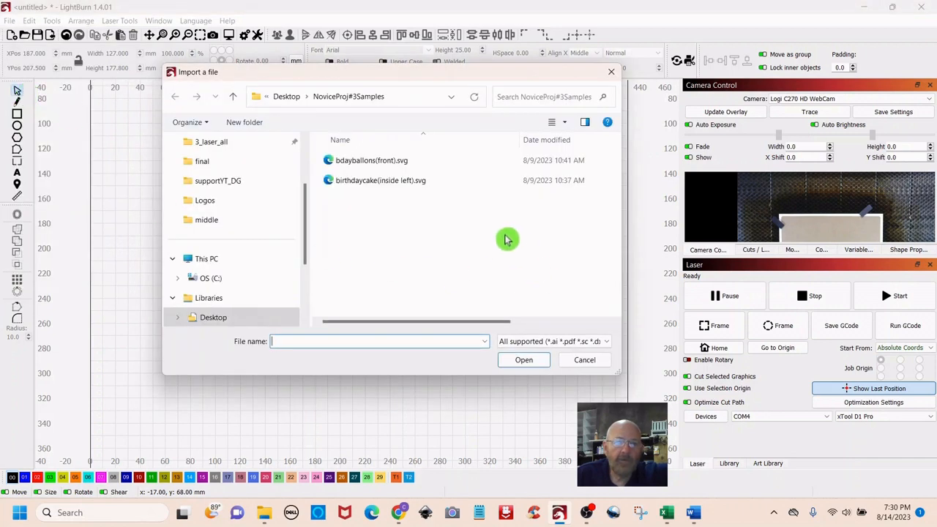
pyautogui.moveTo(423, 76); pyautogui.dragTo(394, 127)
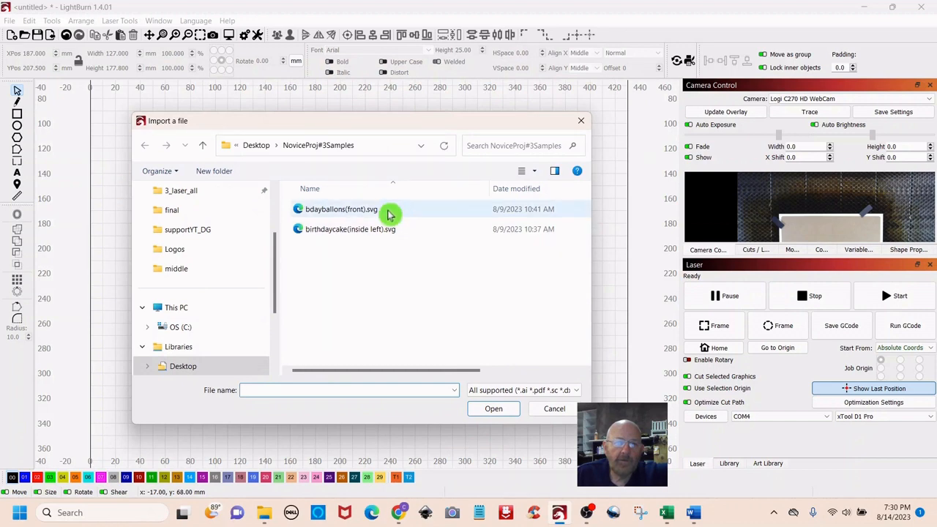
pyautogui.doubleClick(337, 213)
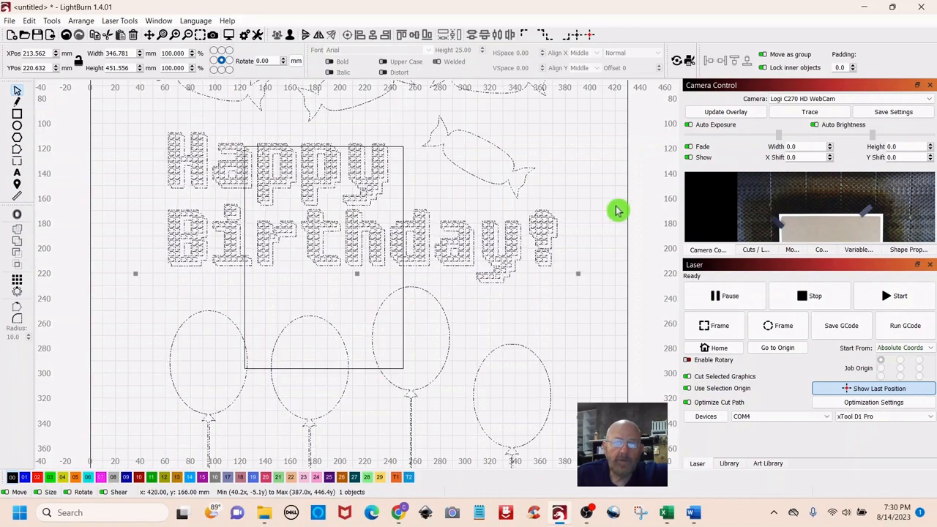
# Shrink the imported birthday artwork to about 91 × 119 mm and move it inside the card rectangle
pyautogui.scroll(2, 611, 227)
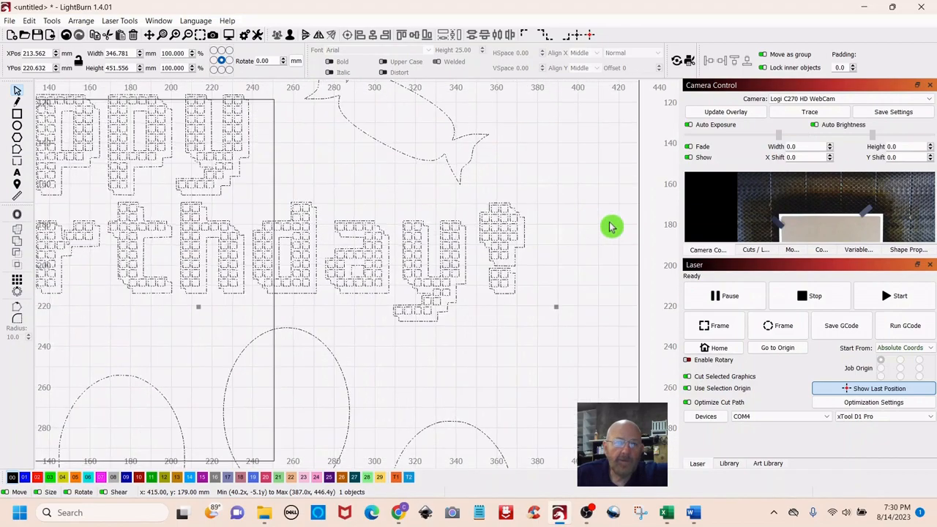
pyautogui.scroll(-5, 612, 227)
pyautogui.scroll(-1, 612, 227)
pyautogui.moveTo(611, 227); pyautogui.dragTo(437, 242)
pyautogui.scroll(2, 442, 240)
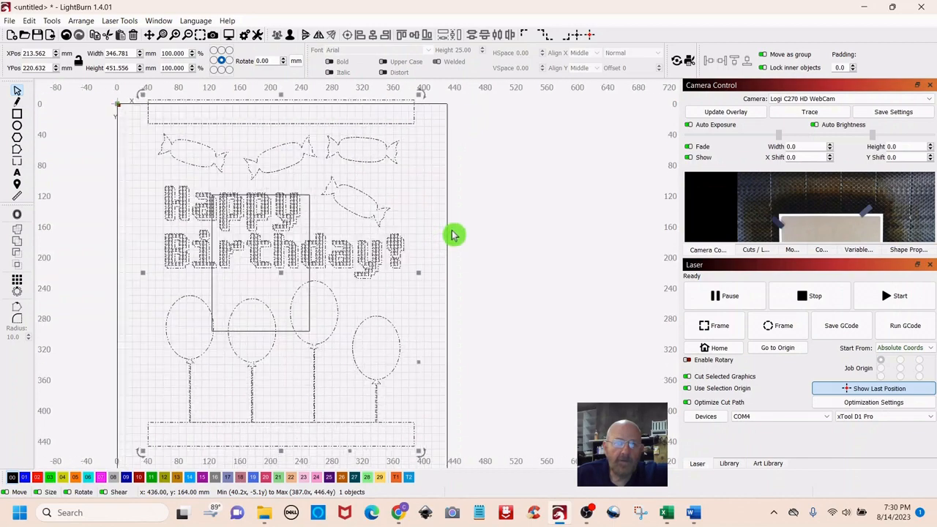
pyautogui.scroll(-2, 443, 240)
pyautogui.moveTo(443, 240); pyautogui.dragTo(470, 248)
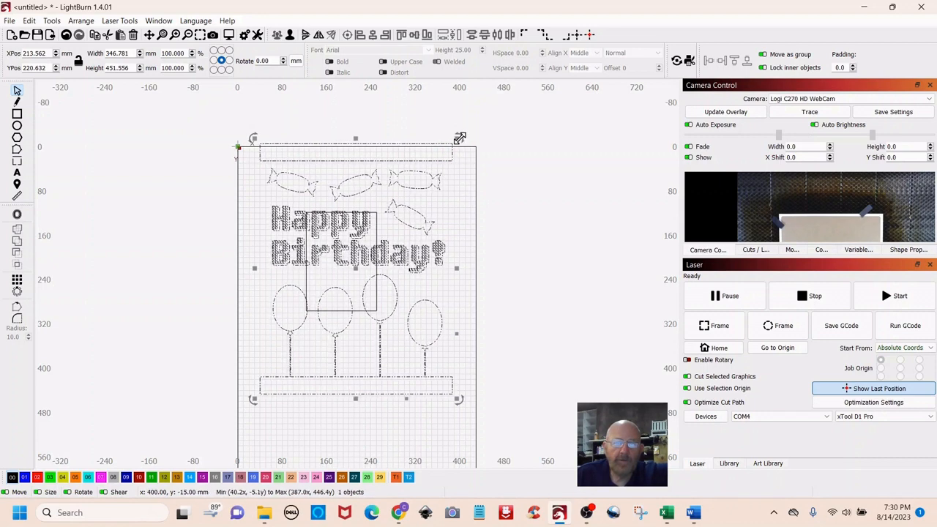
pyautogui.moveTo(459, 138); pyautogui.dragTo(301, 324)
pyautogui.moveTo(300, 324); pyautogui.dragTo(302, 322)
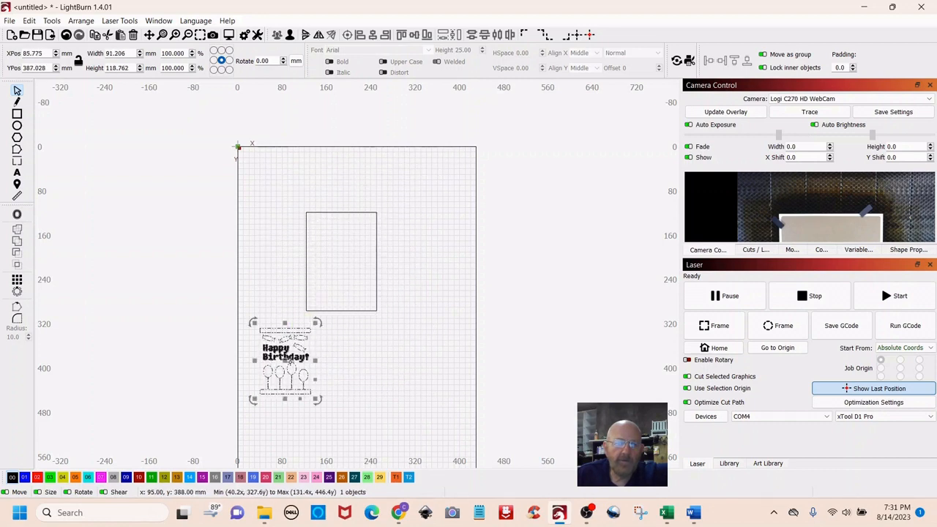
pyautogui.moveTo(282, 359); pyautogui.dragTo(336, 257)
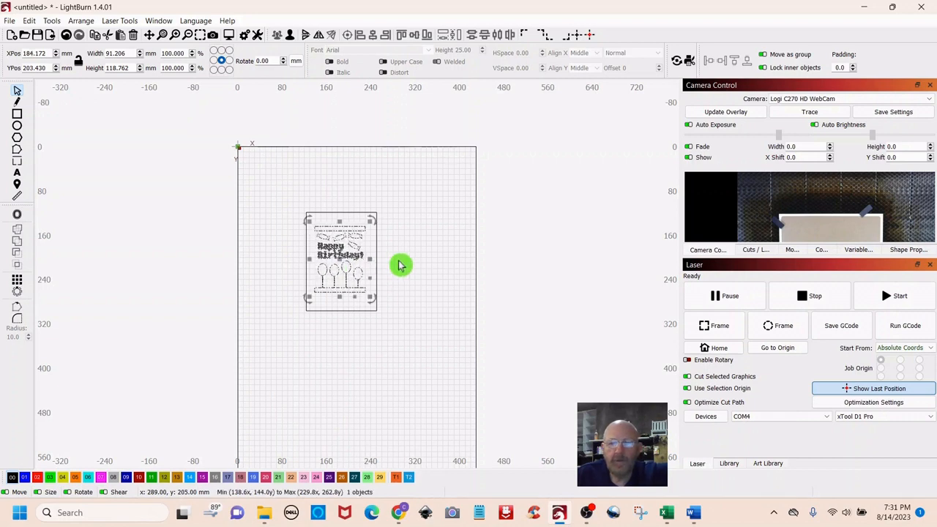
# Enlarge the birthday artwork proportionally to about 105 × 136 mm and reposition it within the card rectangle
pyautogui.scroll(6, 400, 265)
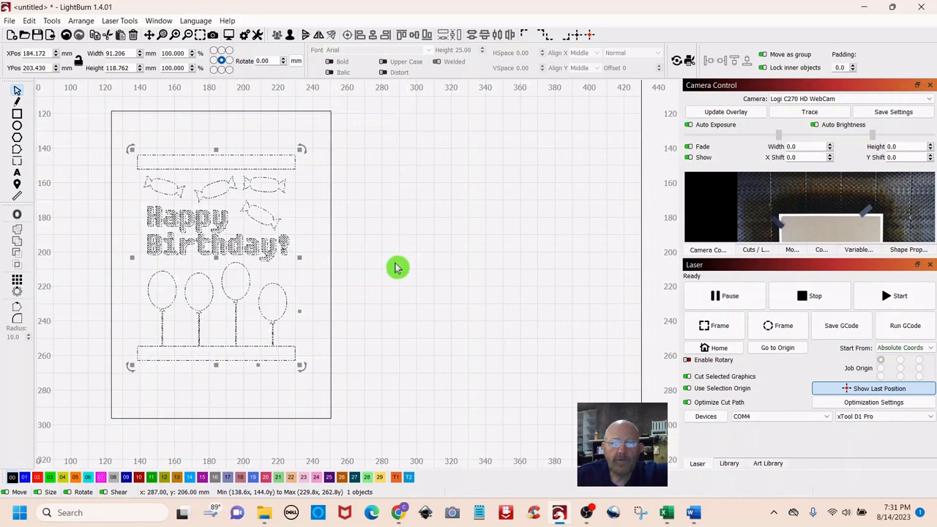
pyautogui.moveTo(397, 266); pyautogui.dragTo(520, 278)
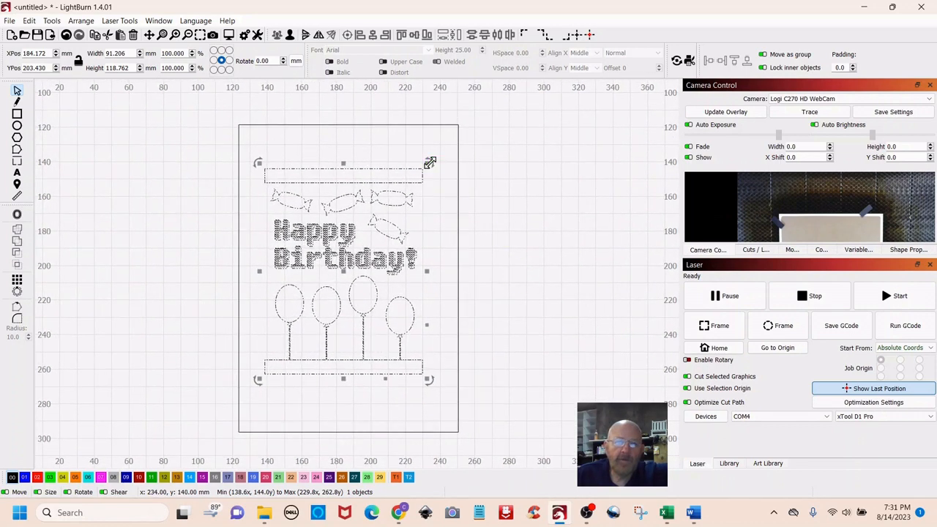
pyautogui.moveTo(430, 162); pyautogui.dragTo(449, 136)
pyautogui.moveTo(354, 255); pyautogui.dragTo(349, 277)
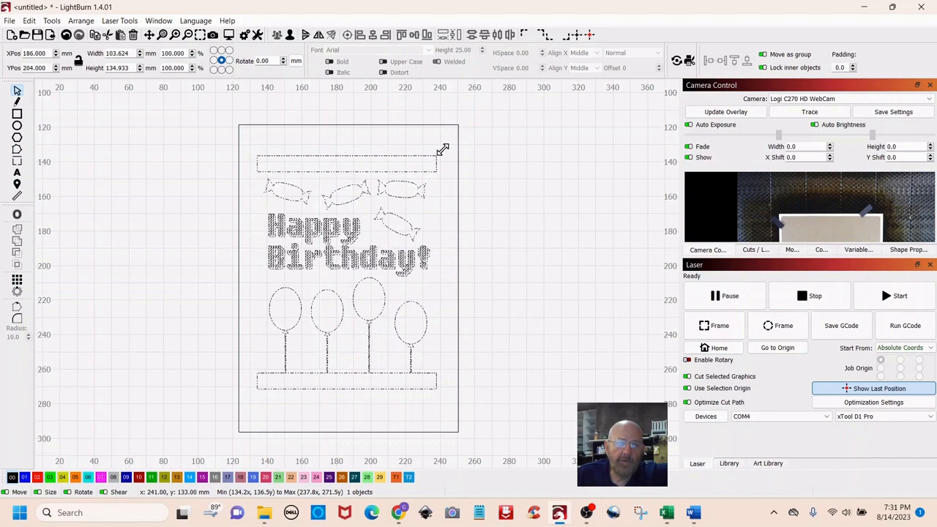
pyautogui.moveTo(443, 149); pyautogui.dragTo(443, 172)
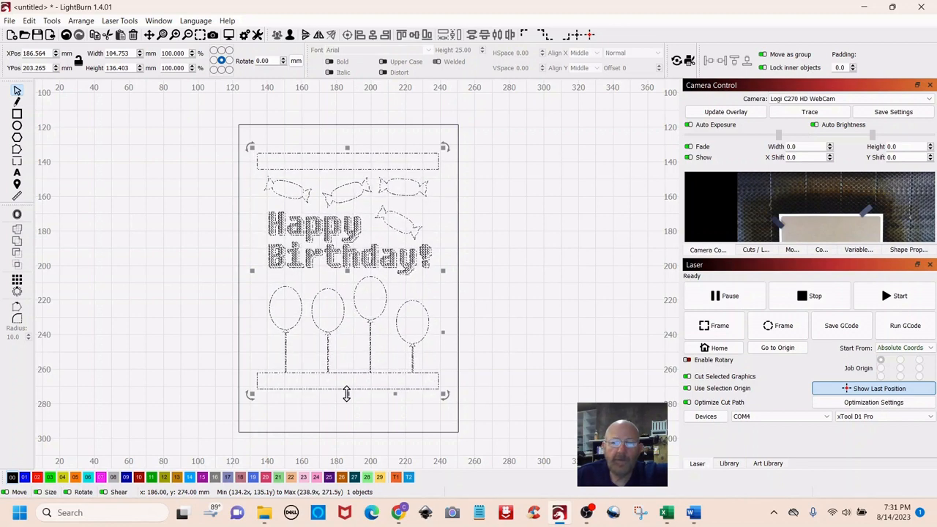
# Stretch the birthday artwork to about 110 mm wide by 148 mm high and reposition it near the card's centre
pyautogui.moveTo(346, 394); pyautogui.dragTo(347, 413)
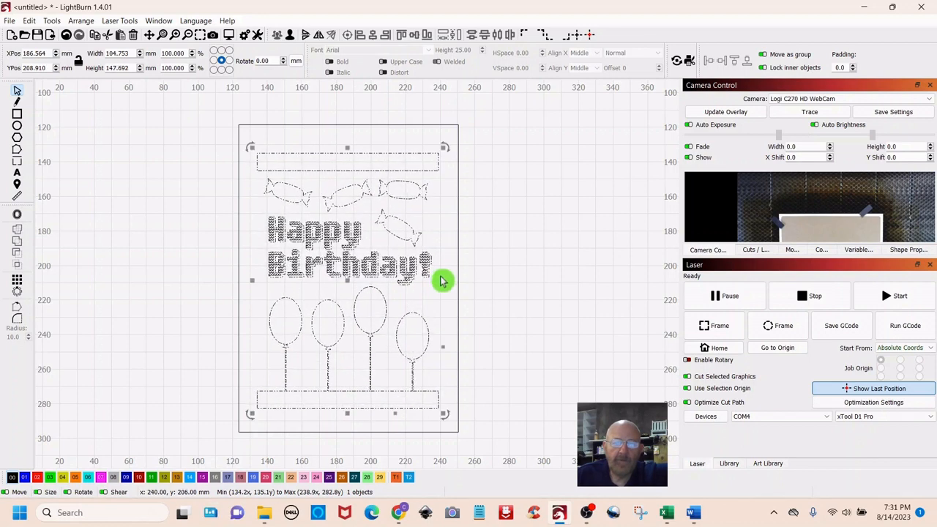
pyautogui.moveTo(442, 278); pyautogui.dragTo(448, 281)
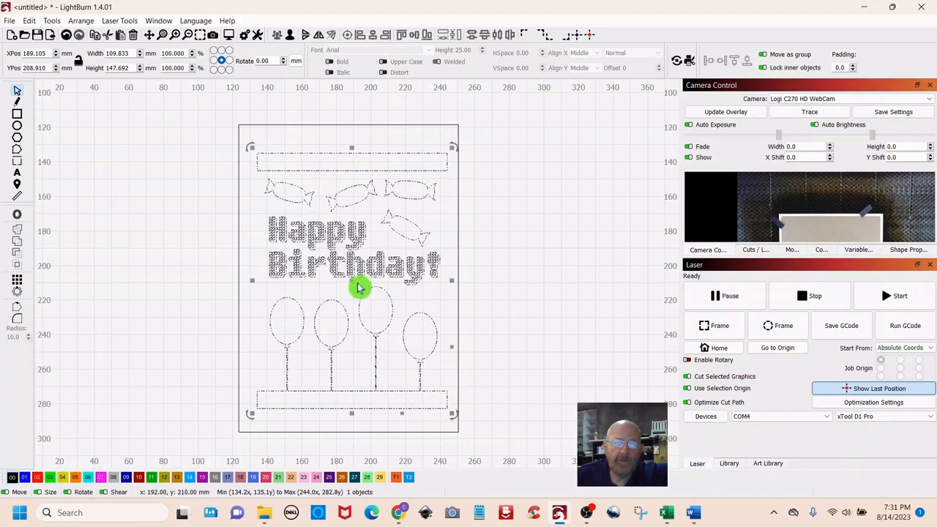
pyautogui.moveTo(355, 282); pyautogui.dragTo(349, 282)
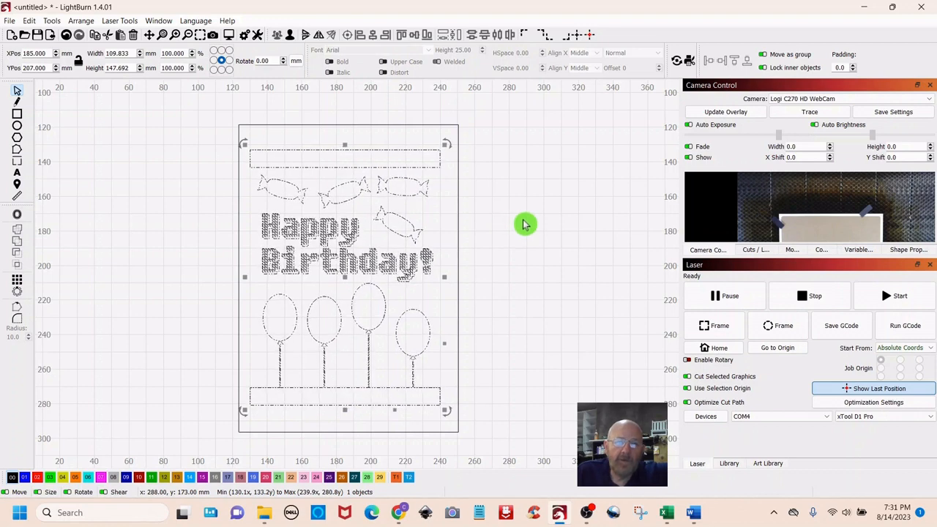
pyautogui.click(524, 224)
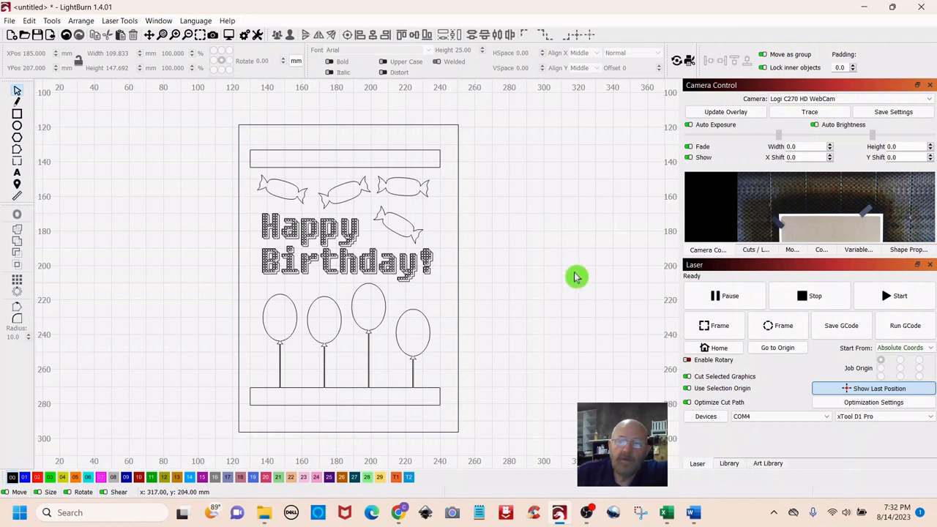
# Display the cut layer settings and select the birthday artwork to check its layer assignment
pyautogui.click(755, 251)
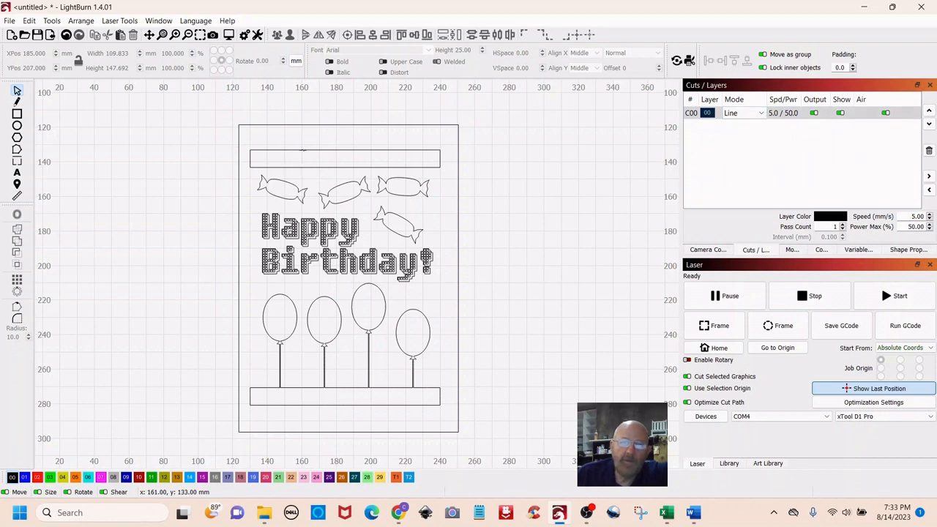
pyautogui.click(302, 150)
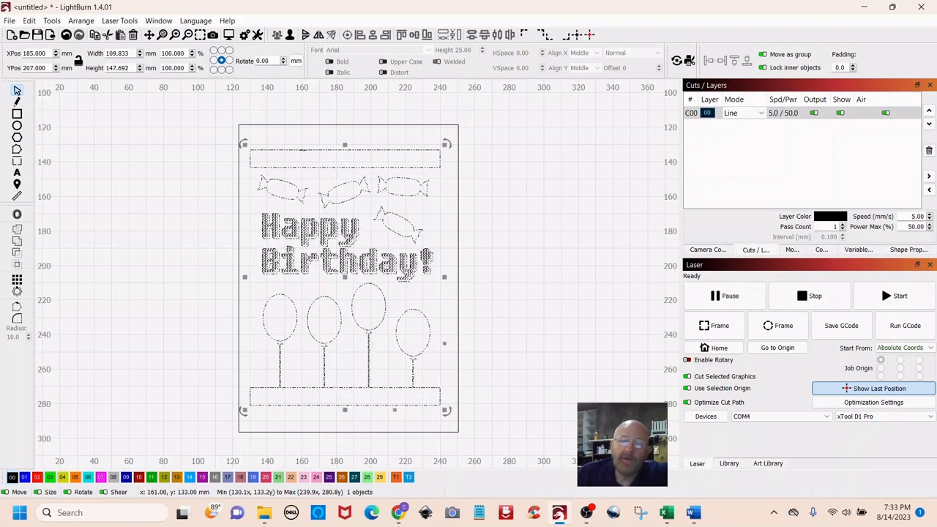
pyautogui.click(257, 183)
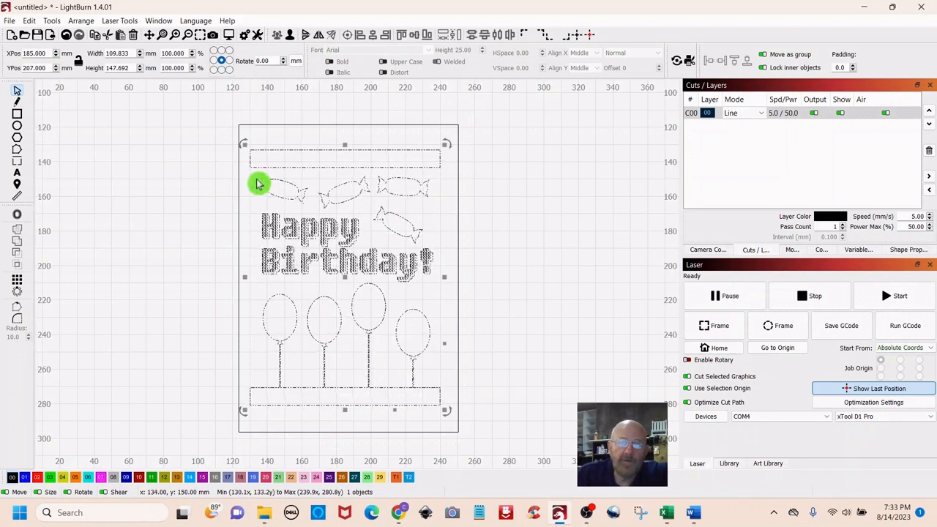
pyautogui.click(339, 151)
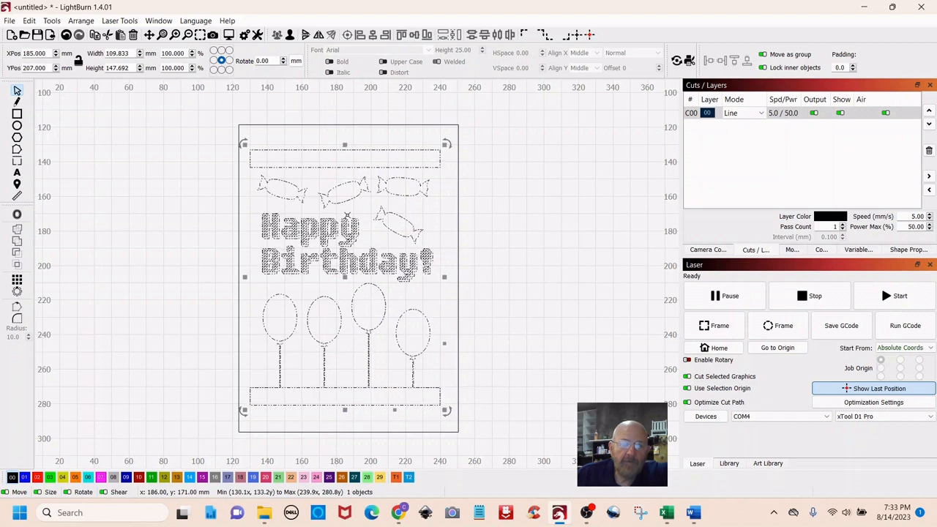
pyautogui.click(544, 241)
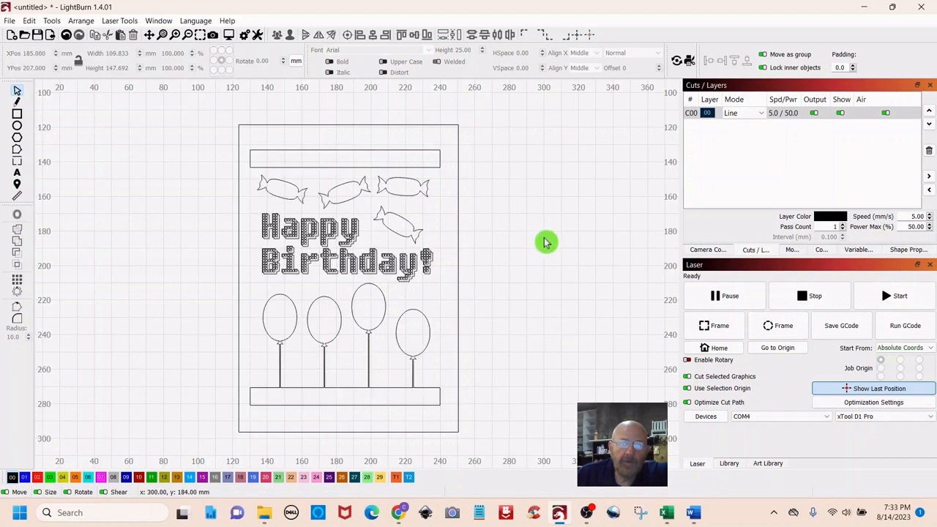
# Assign the outer card rectangle to tool layer T1 and deselect it
pyautogui.click(397, 124)
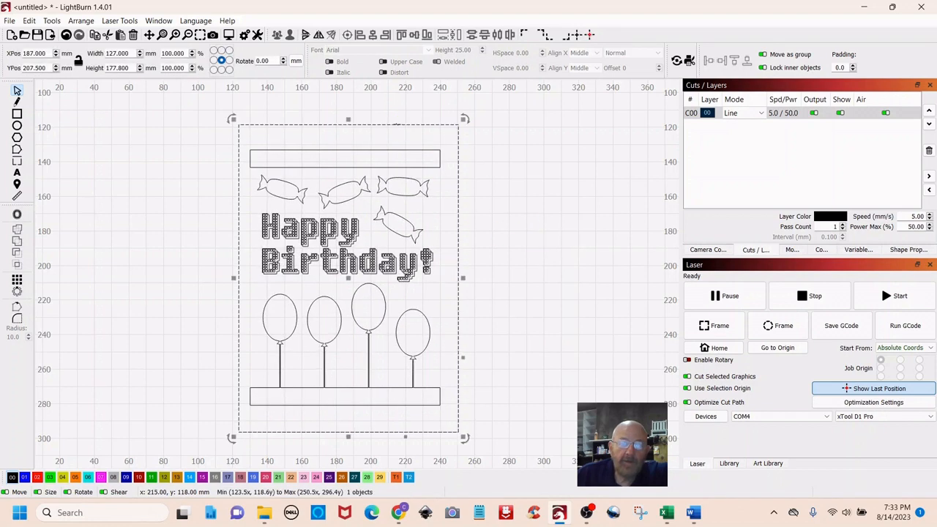
pyautogui.click(560, 201)
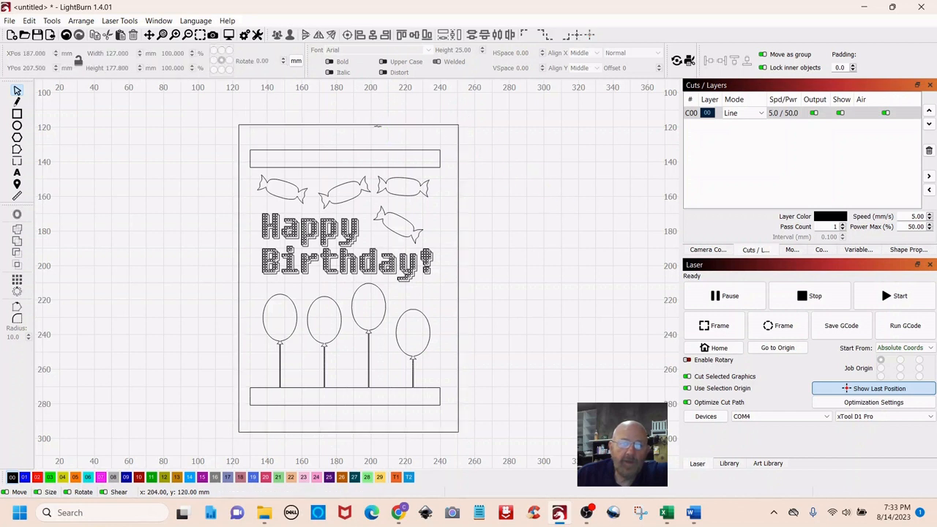
pyautogui.click(376, 125)
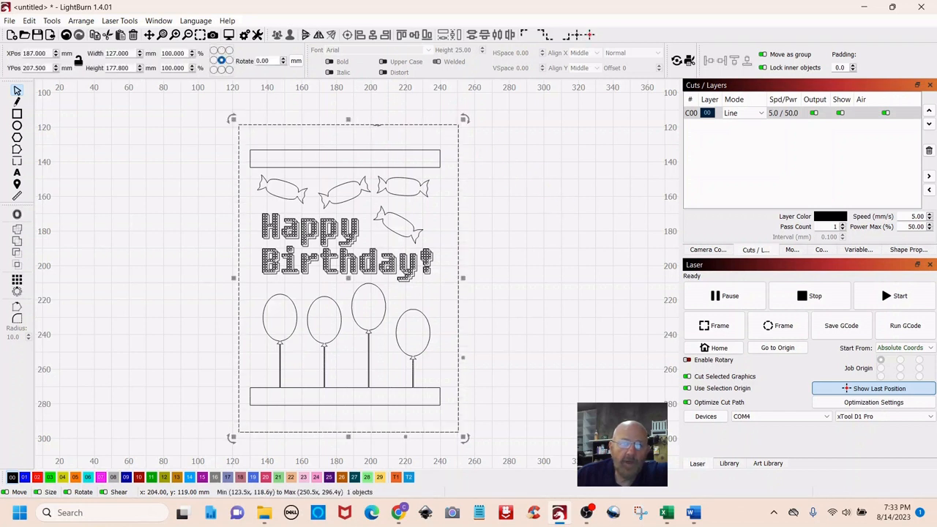
pyautogui.click(513, 195)
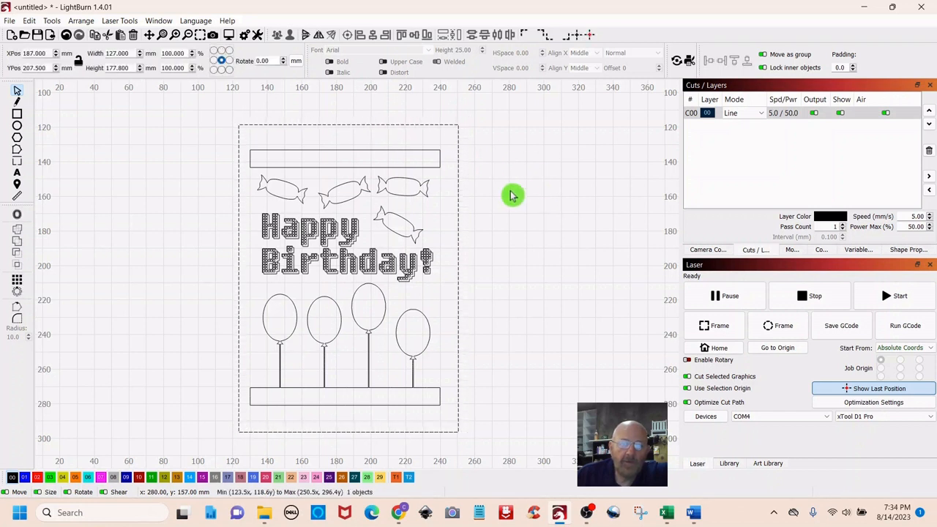
pyautogui.click(413, 138)
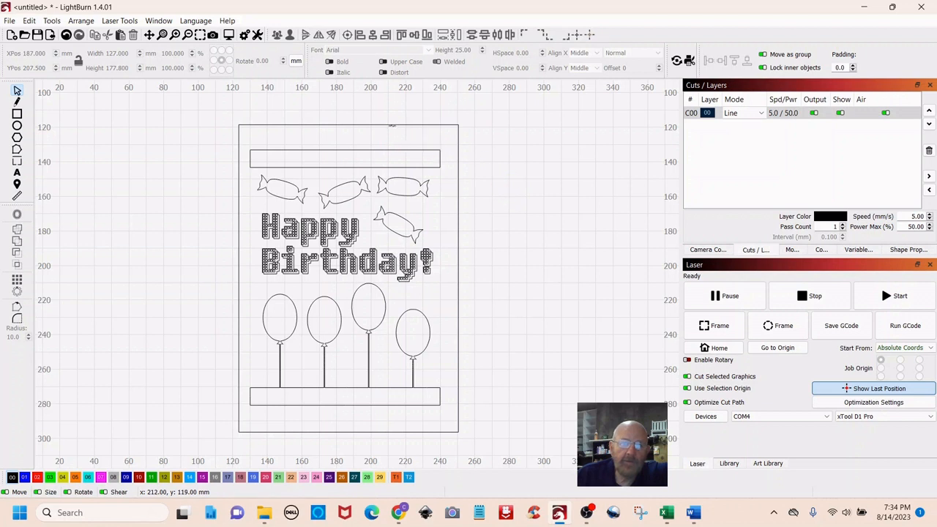
pyautogui.click(392, 125)
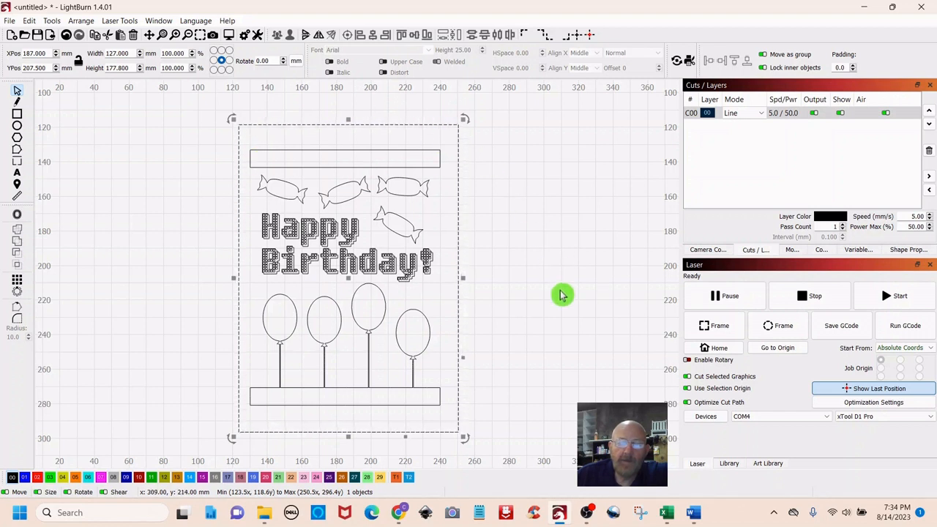
pyautogui.click(397, 478)
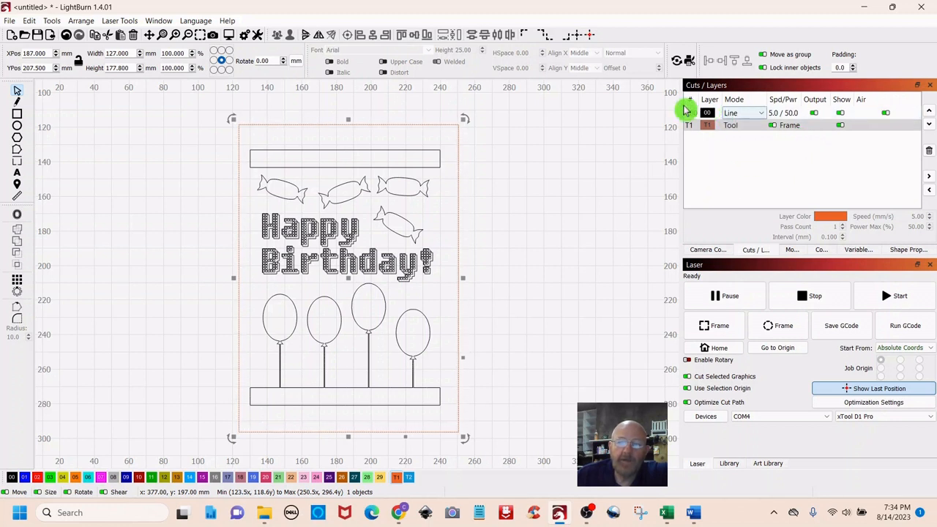
pyautogui.click(732, 115)
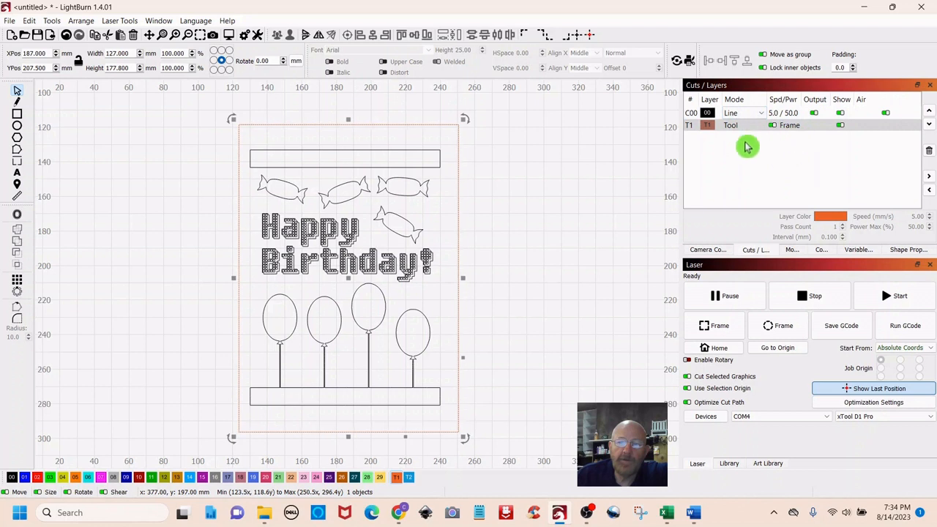
pyautogui.click(527, 245)
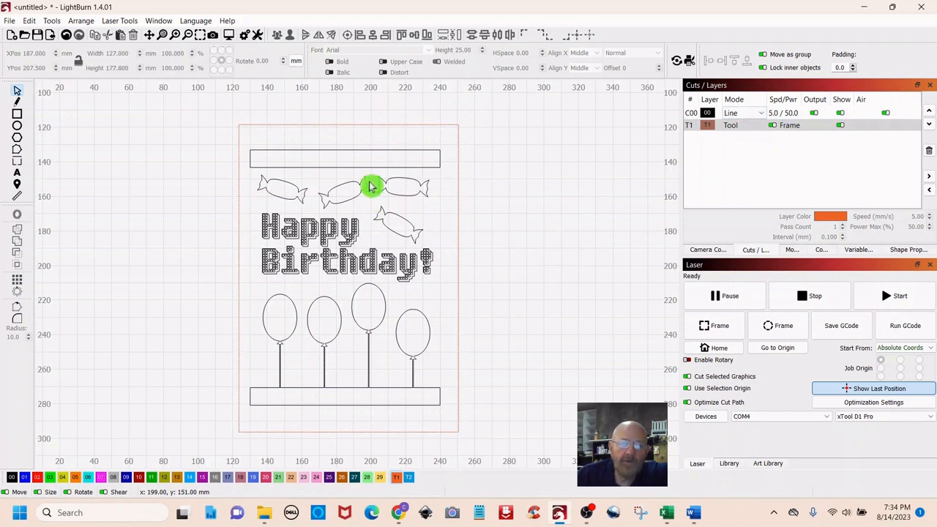
# Assign the grouped birthday artwork to layer 01, the Engrave layer in Fill mode
pyautogui.click(364, 168)
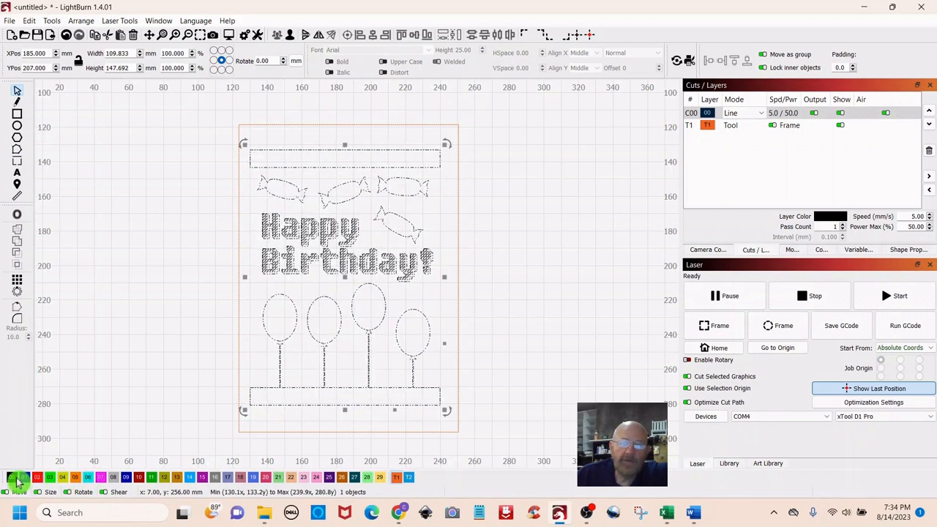
pyautogui.click(711, 115)
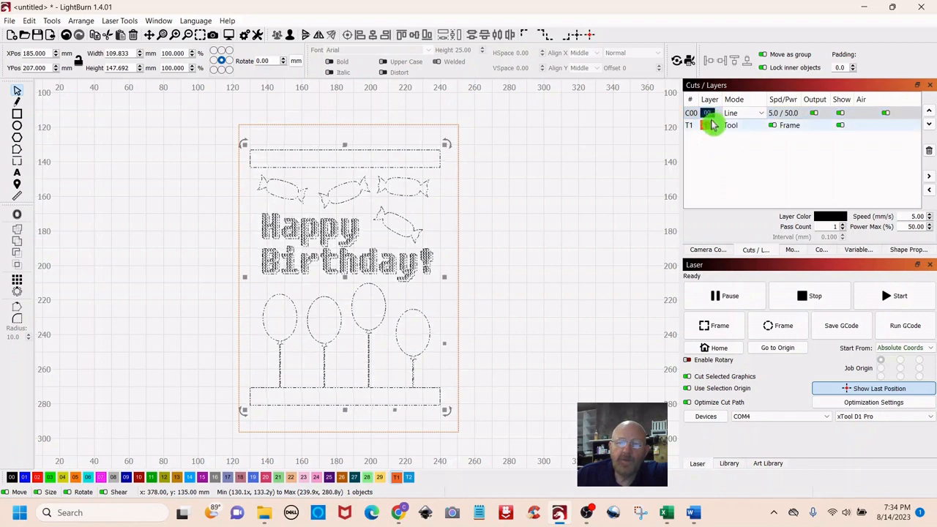
pyautogui.click(25, 479)
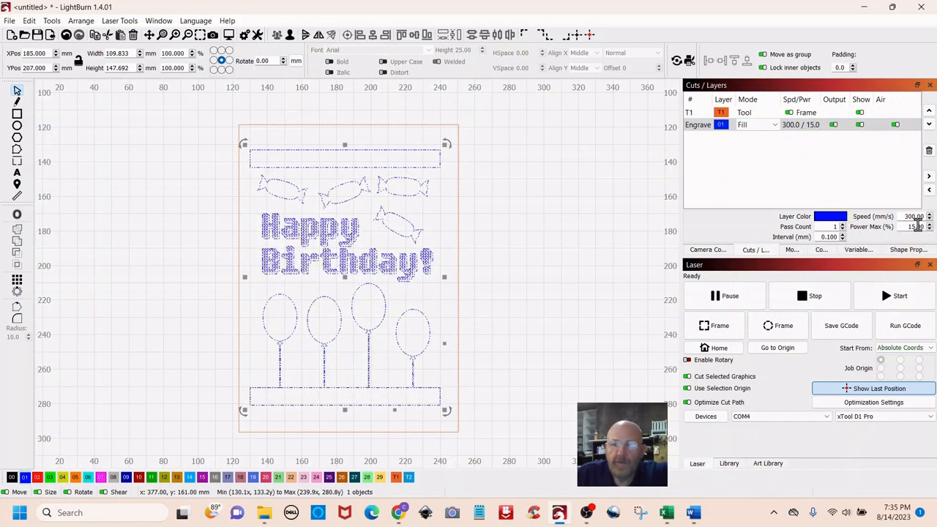
# Set the Engrave layer's speed to 70 mm/s and maximum power to 10%
pyautogui.moveTo(903, 216); pyautogui.dragTo(918, 215)
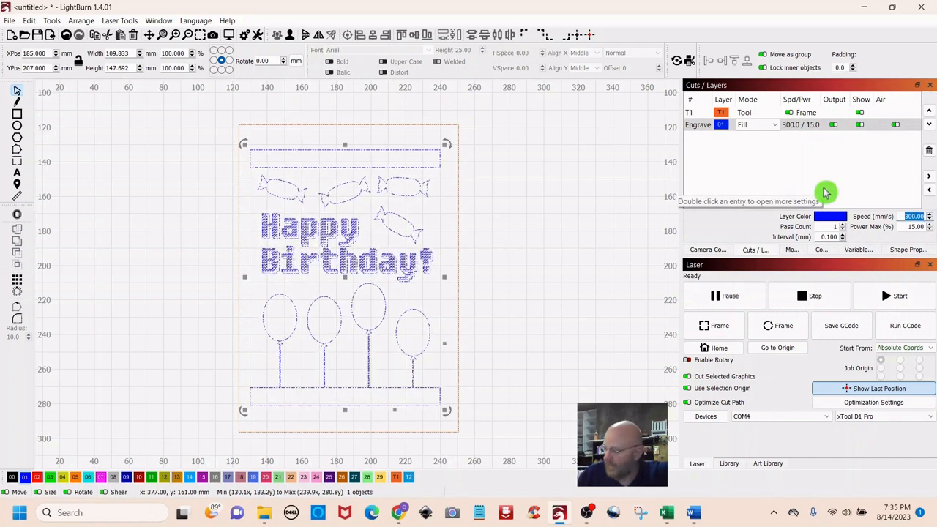
pyautogui.write('70')
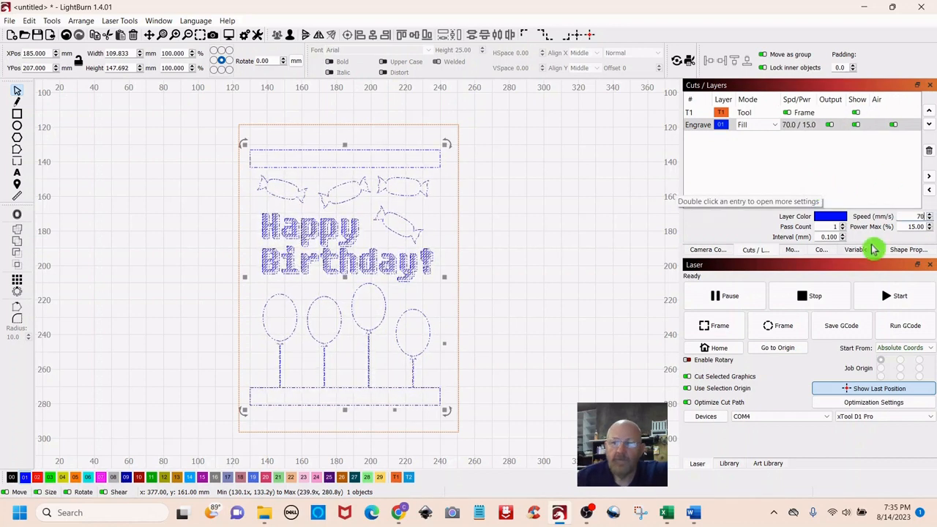
pyautogui.doubleClick(908, 227)
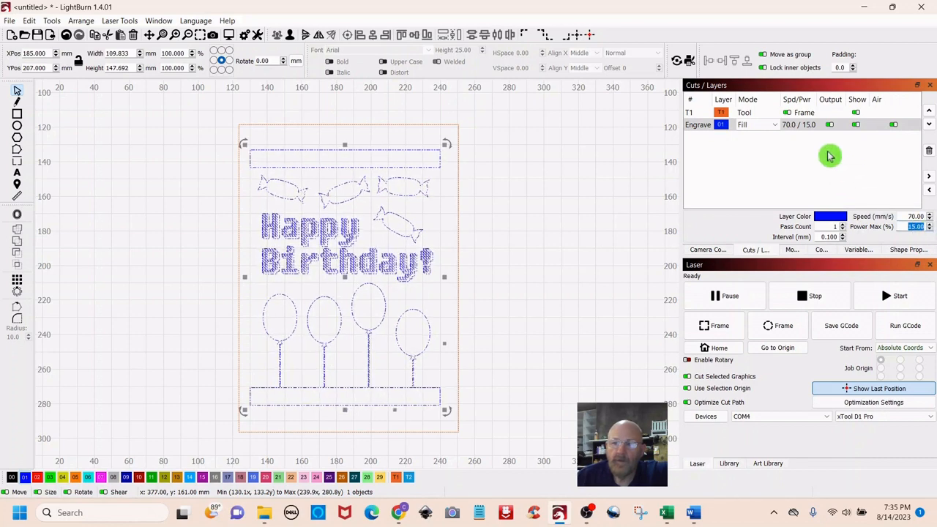
pyautogui.write('10')
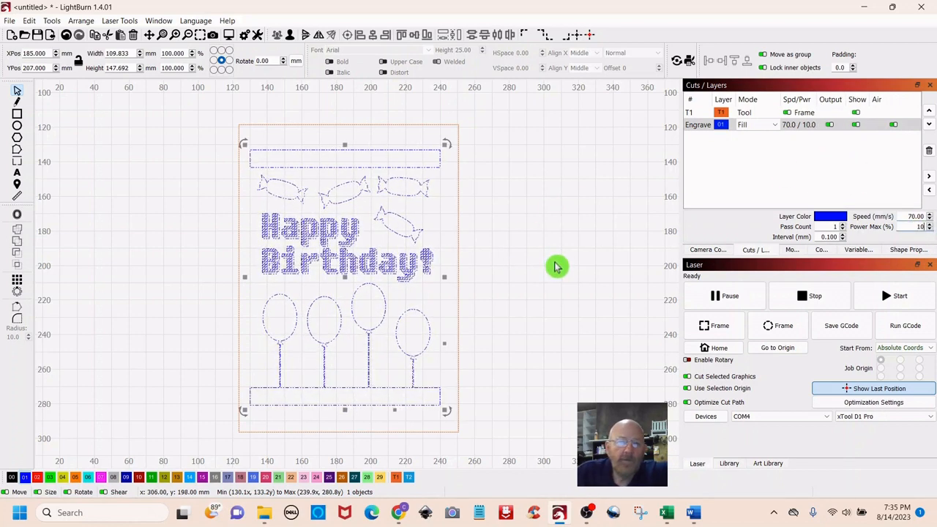
pyautogui.click(586, 264)
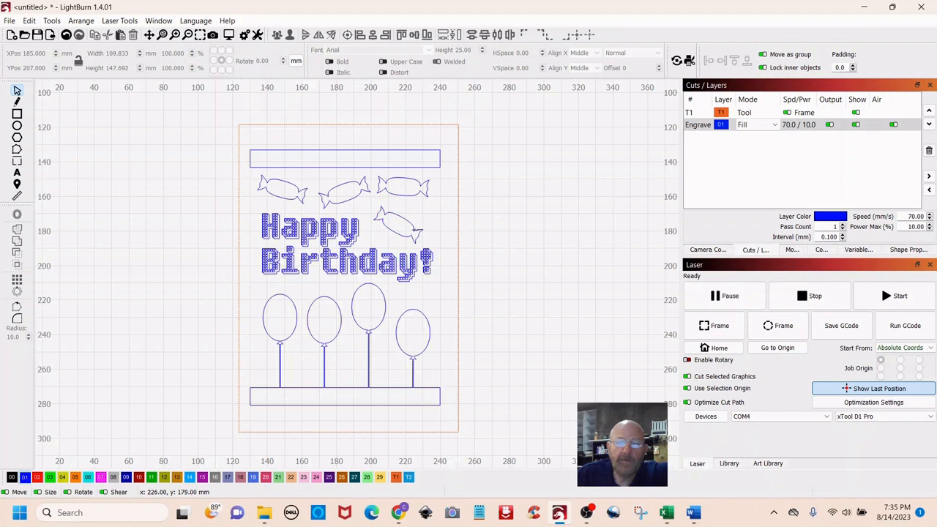
# Move the laser head to a point just inside the upper-left corner of the card outline
pyautogui.click(19, 186)
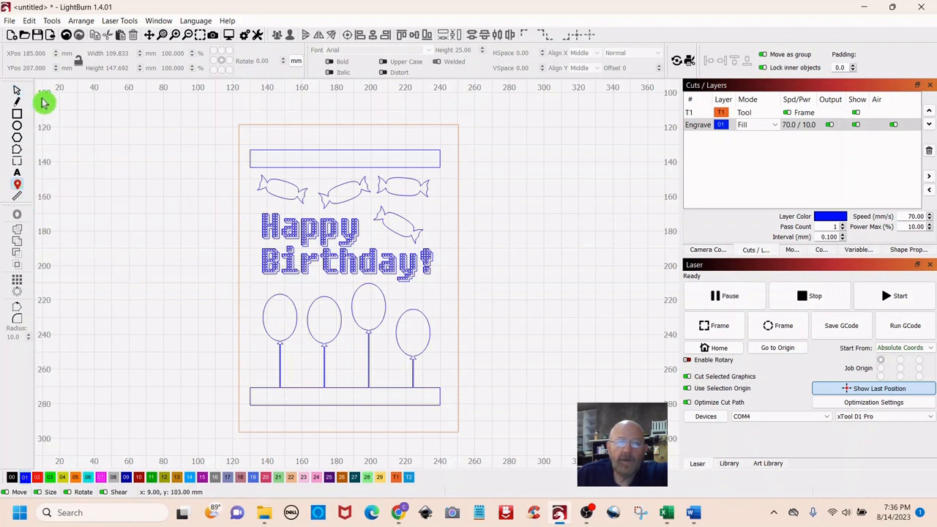
pyautogui.click(246, 138)
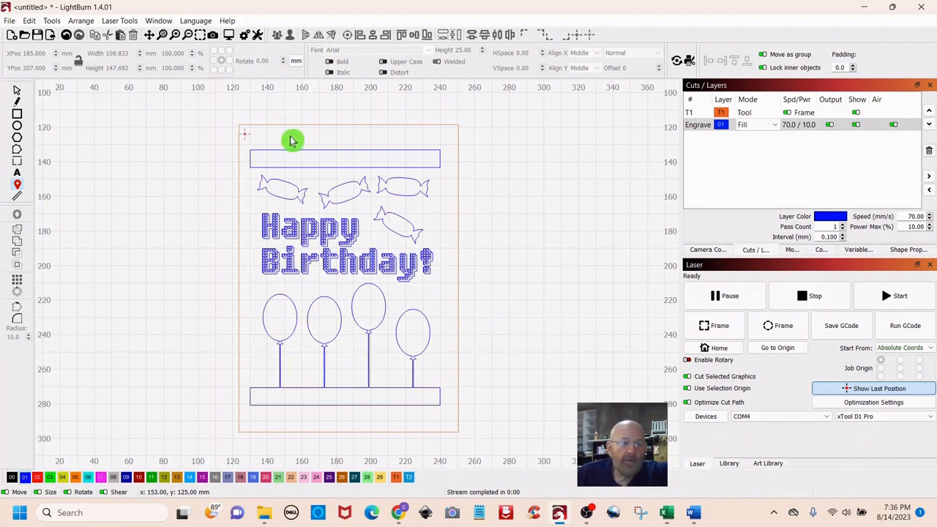
pyautogui.press('Escape')
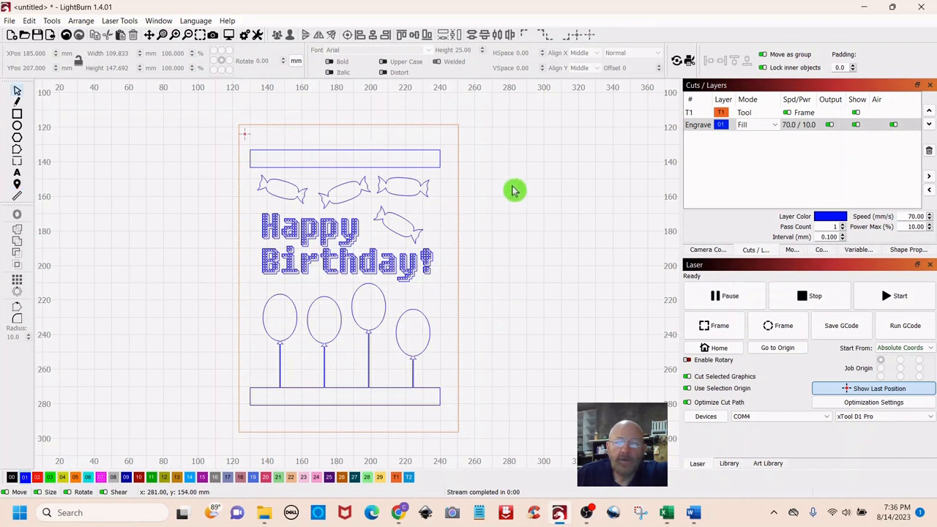
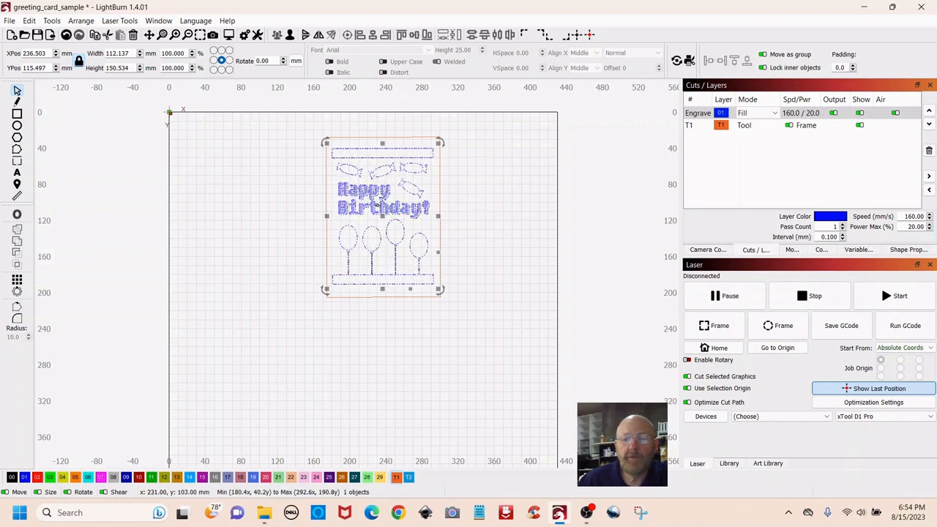
# Ungroup the birthday artwork into separate shapes and clear the selection
pyautogui.rightClick(384, 218)
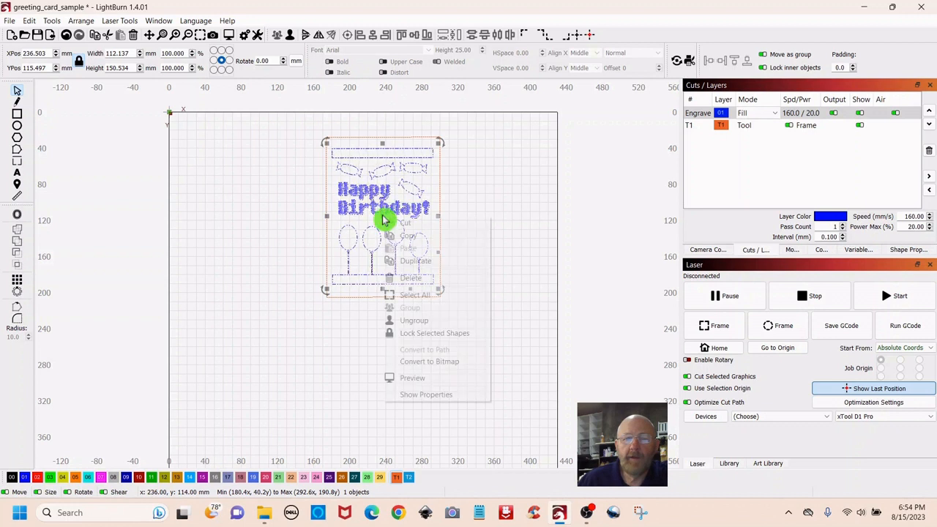
pyautogui.click(415, 324)
pyautogui.click(504, 205)
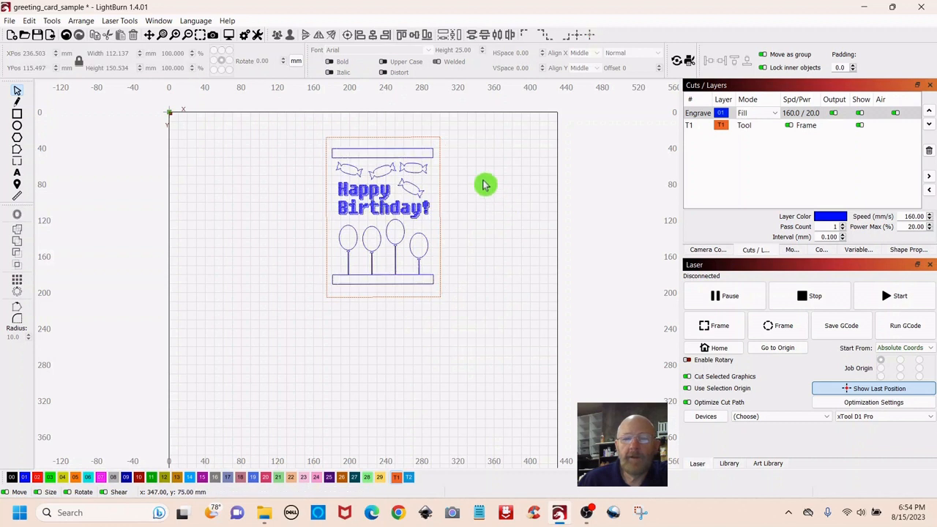
# Move the banner rectangle at the card's top down below the card outline, and undo that move
pyautogui.moveTo(386, 149); pyautogui.dragTo(366, 376)
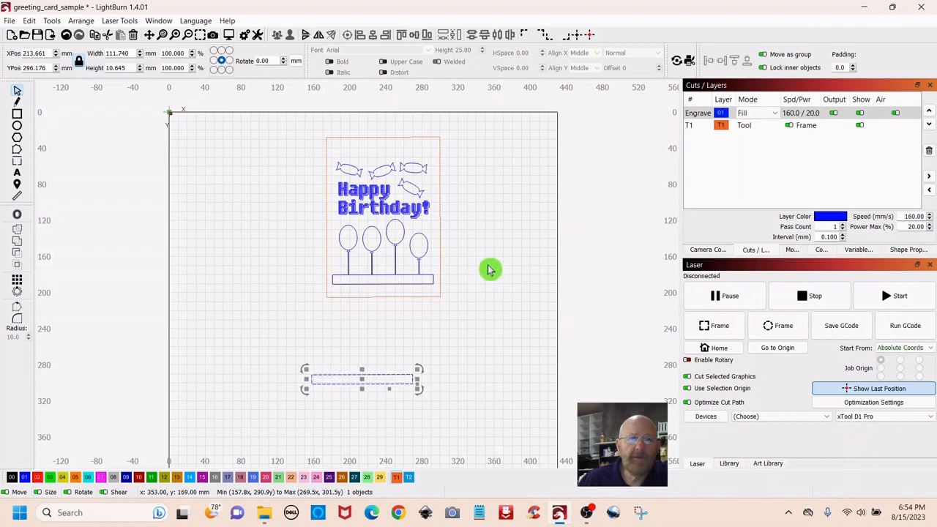
pyautogui.click(31, 22)
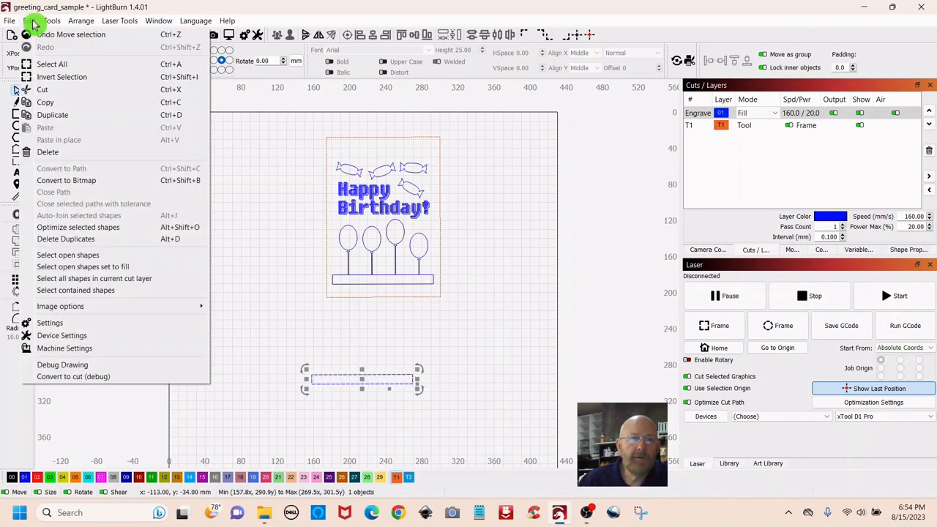
pyautogui.click(476, 162)
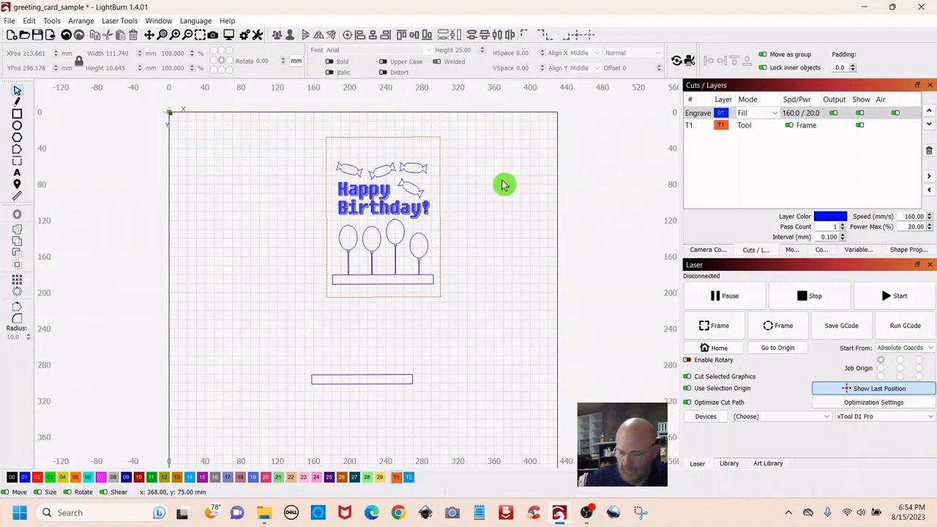
pyautogui.hotkey('ctrl', 'z')
pyautogui.hotkey('ctrl', 'z')
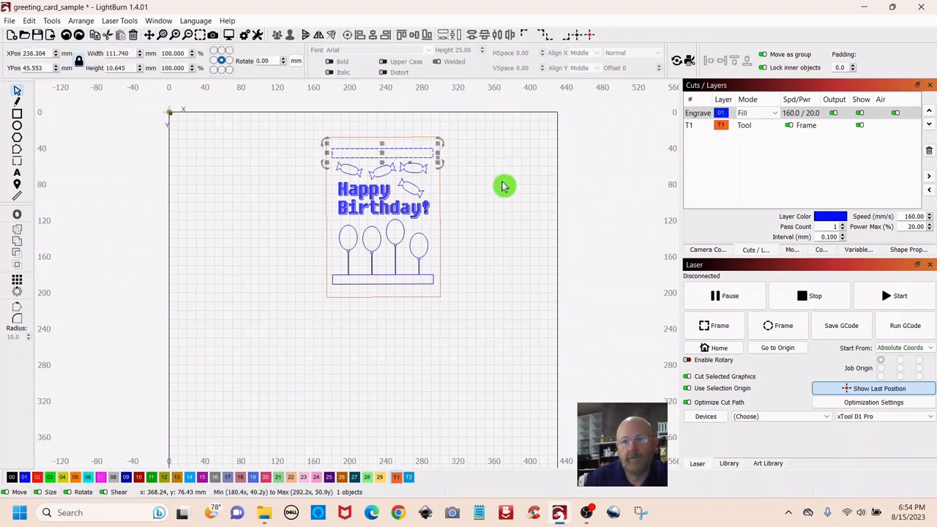
pyautogui.click(503, 186)
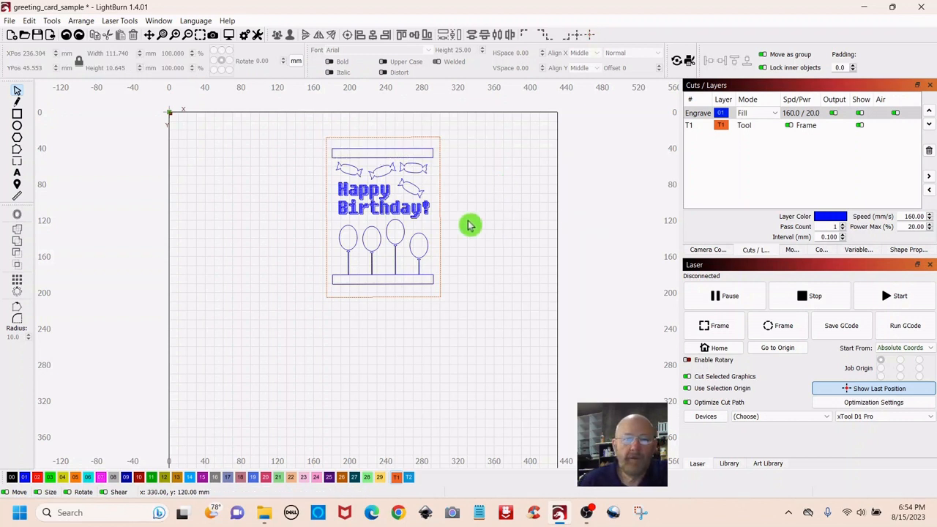
# Check that the Birthday lettering and the candy beside Happy can be selected individually
pyautogui.click(376, 206)
pyautogui.click(405, 181)
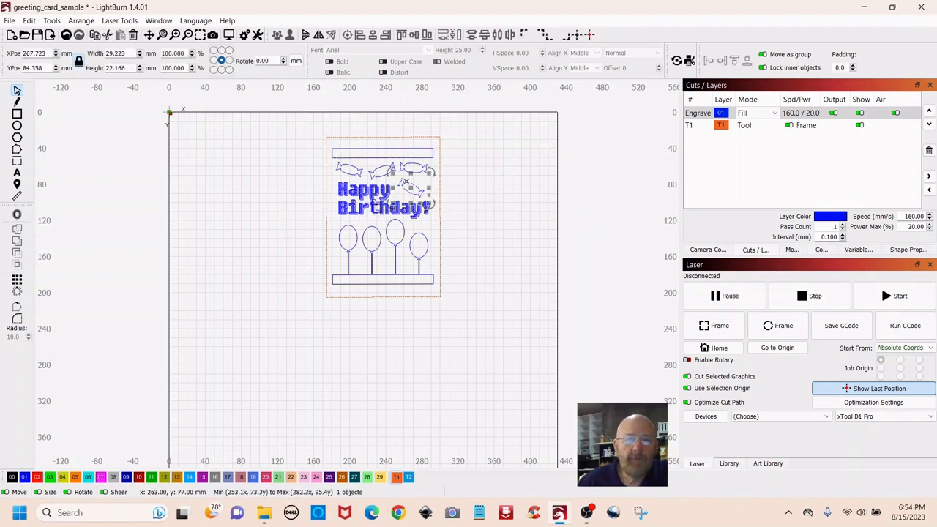
pyautogui.click(509, 210)
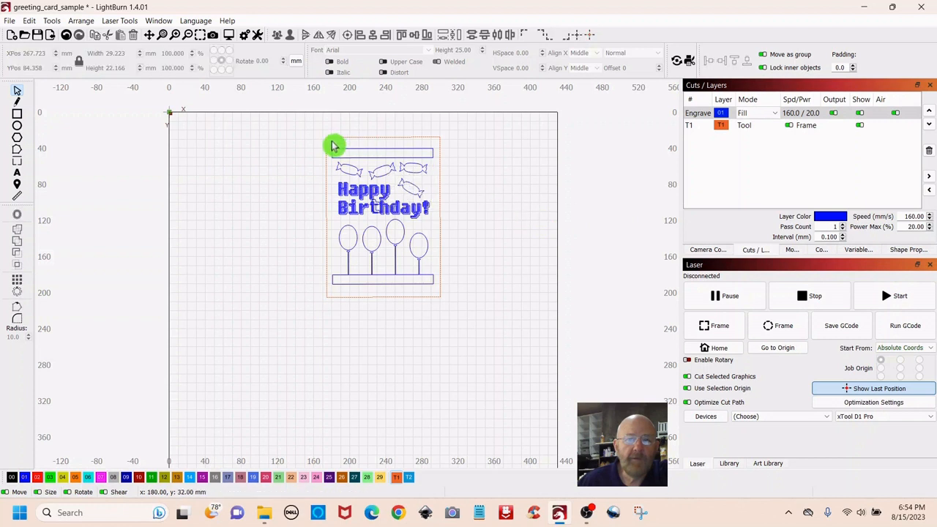
# Group all the birthday artwork inside the card outline into one object and clear the selection
pyautogui.moveTo(330, 146)
pyautogui.mouseDown()
pyautogui.moveTo(443, 163)
pyautogui.moveTo(418, 230)
pyautogui.moveTo(437, 291)
pyautogui.mouseUp()
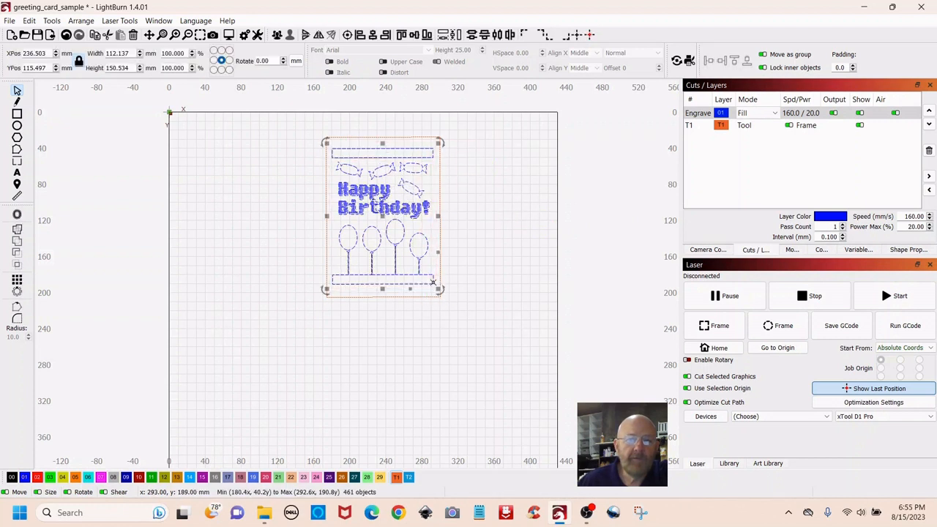
pyautogui.rightClick(386, 220)
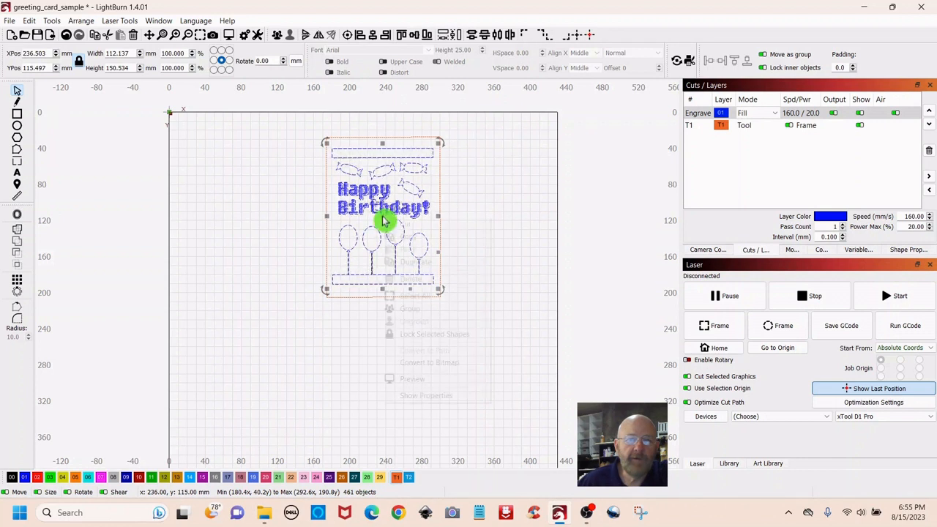
pyautogui.click(414, 309)
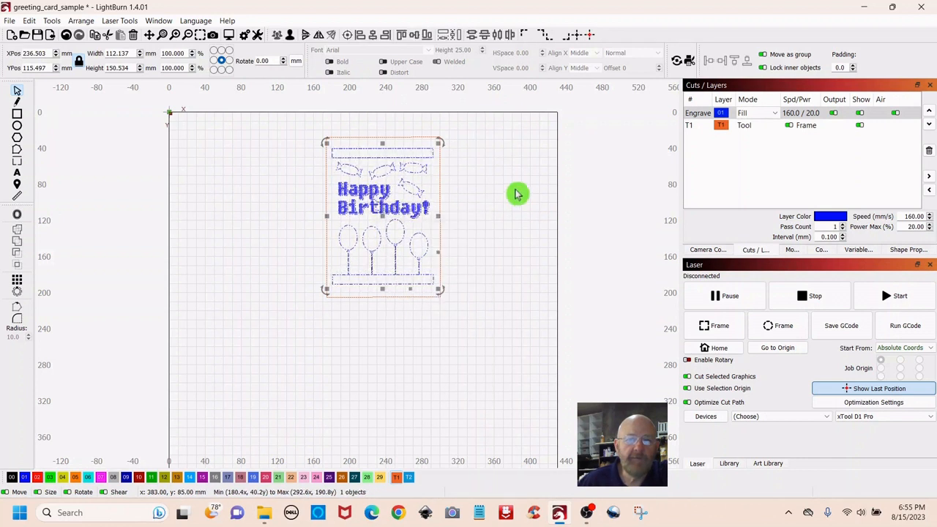
pyautogui.click(516, 185)
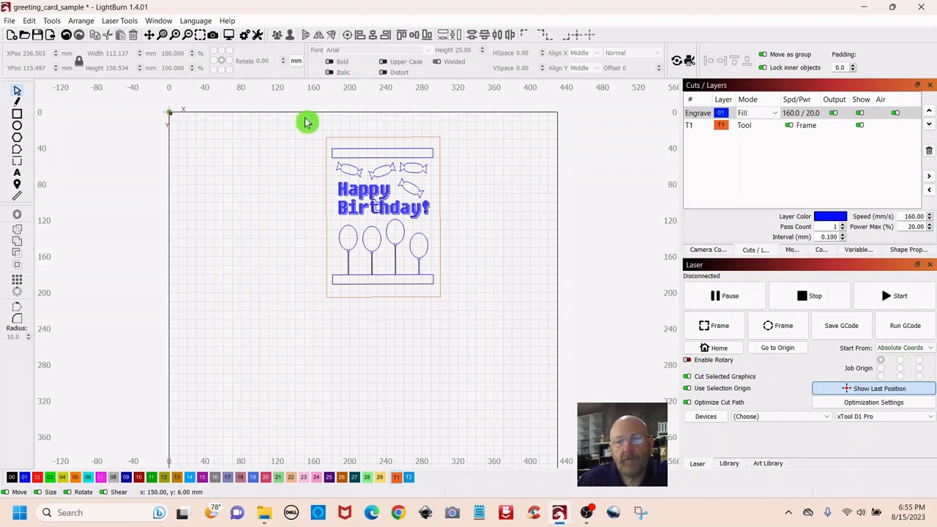
# Move the card with its outline to X 342, Y 115 mm, and place a pasted copy at X 124, Y 119 mm
pyautogui.moveTo(303, 118); pyautogui.dragTo(481, 344)
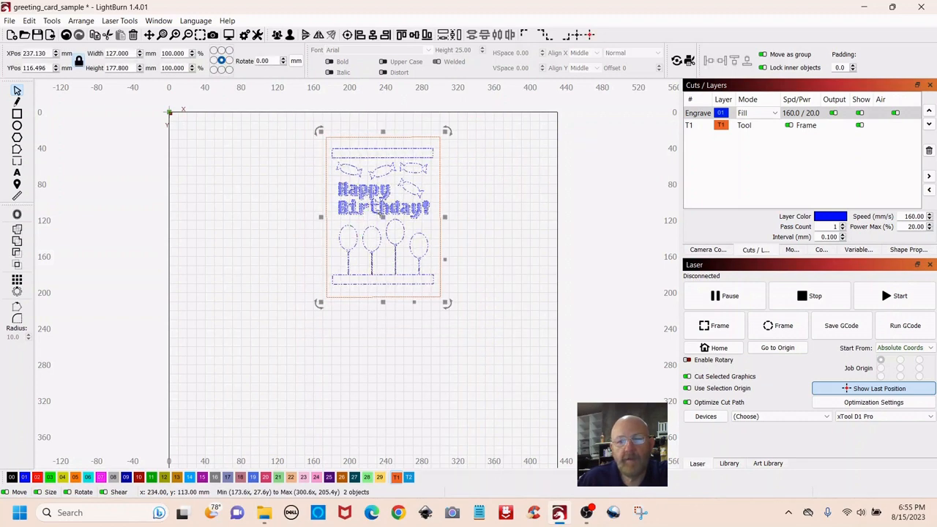
pyautogui.moveTo(383, 218); pyautogui.dragTo(479, 220)
pyautogui.rightClick(478, 215)
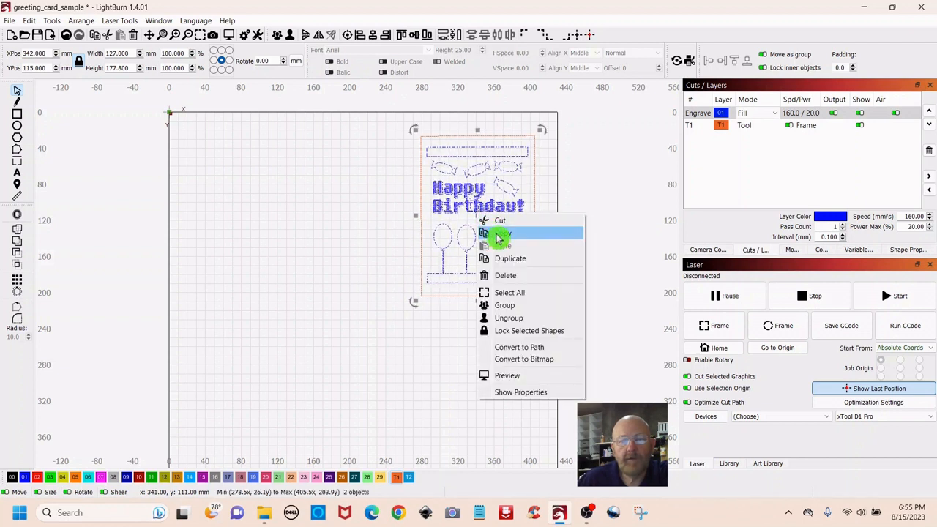
pyautogui.click(497, 234)
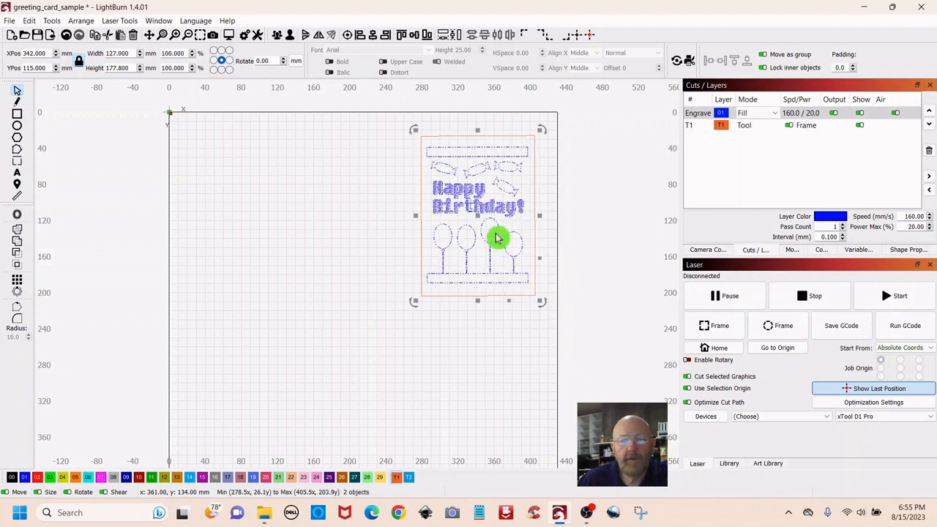
pyautogui.rightClick(278, 197)
pyautogui.click(301, 230)
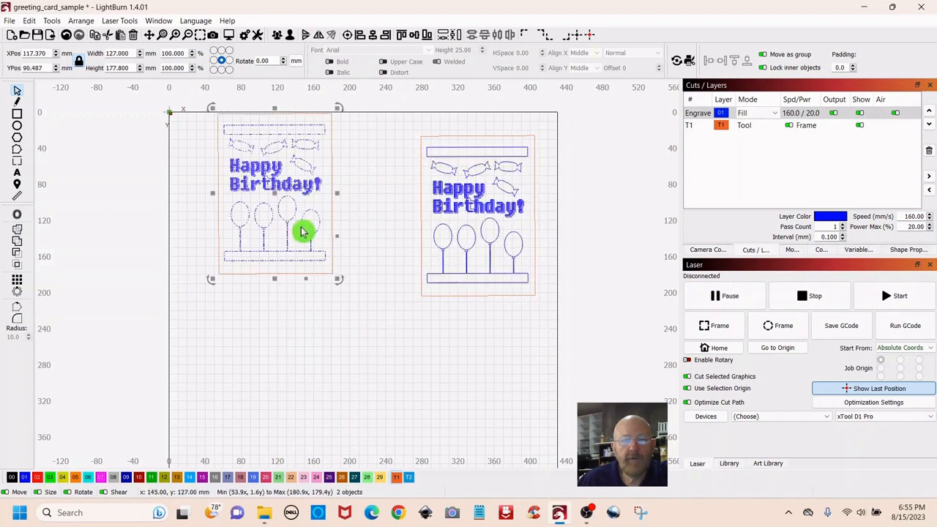
pyautogui.moveTo(272, 184); pyautogui.dragTo(281, 217)
pyautogui.click(356, 337)
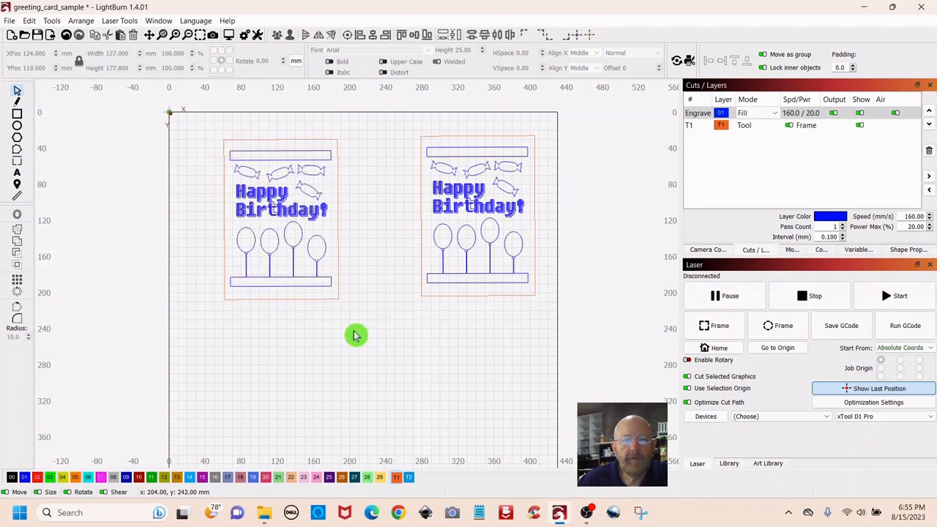
# Delete the grouped birthday artwork from the pasted card copy, keeping its outline
pyautogui.click(282, 208)
pyautogui.rightClick(285, 221)
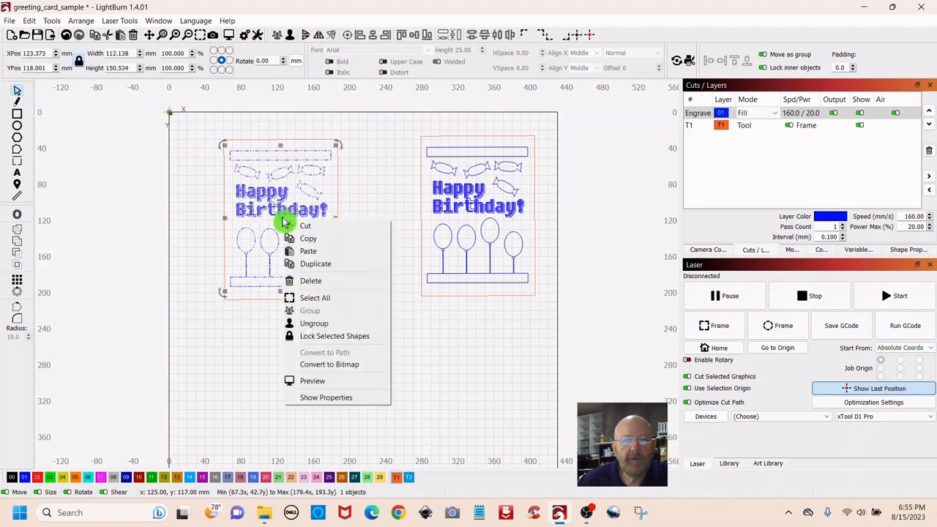
pyautogui.click(310, 280)
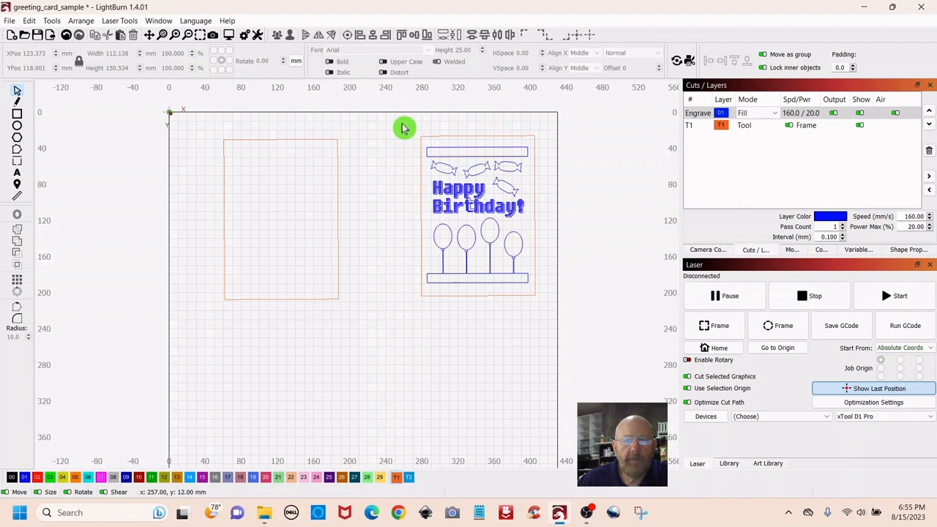
# Move the original birthday card and its outline down the work area to X 353, Y 373 mm, and clear the selection
pyautogui.moveTo(402, 128); pyautogui.dragTo(565, 353)
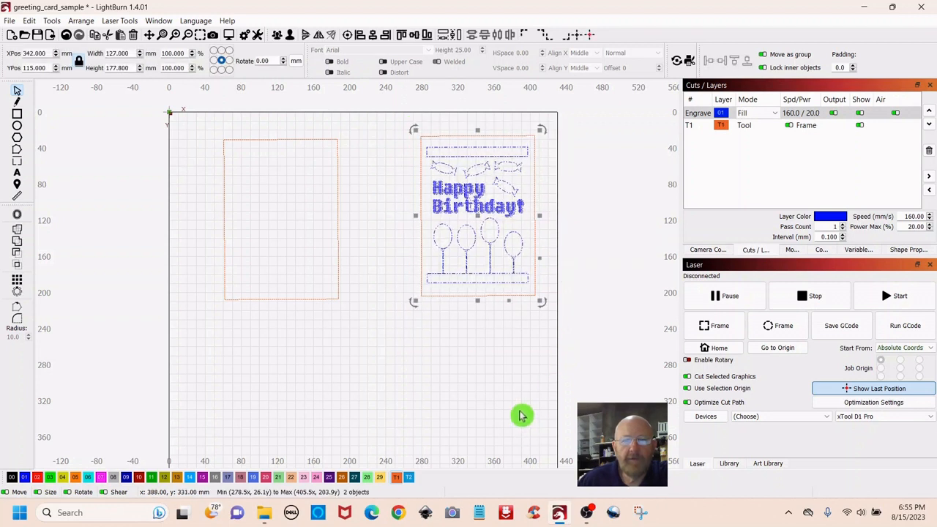
pyautogui.click(511, 374)
pyautogui.scroll(-3, 512, 373)
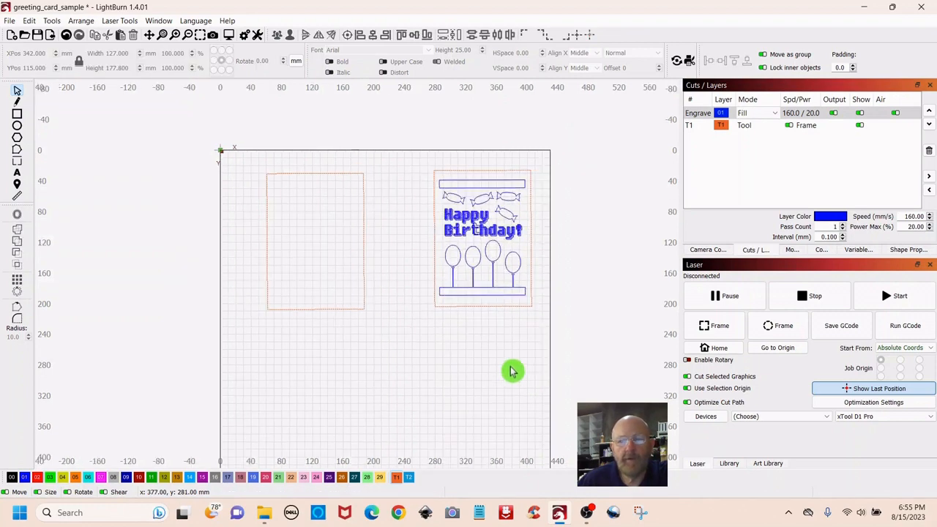
pyautogui.moveTo(443, 381); pyautogui.dragTo(394, 293)
pyautogui.scroll(-2, 399, 265)
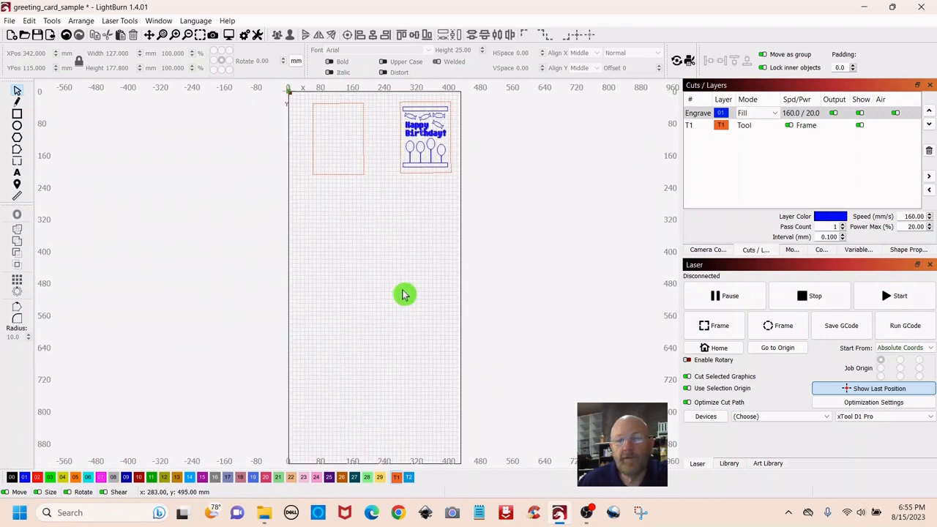
pyautogui.scroll(1, 405, 294)
pyautogui.moveTo(404, 261); pyautogui.dragTo(440, 355)
pyautogui.scroll(1, 440, 355)
pyautogui.moveTo(441, 291); pyautogui.dragTo(424, 348)
pyautogui.scroll(1, 424, 348)
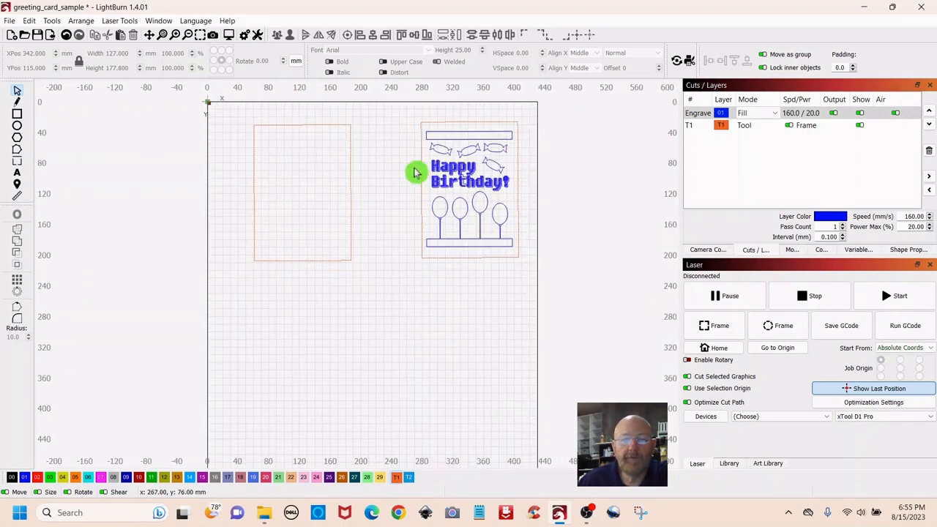
pyautogui.moveTo(405, 116); pyautogui.dragTo(535, 294)
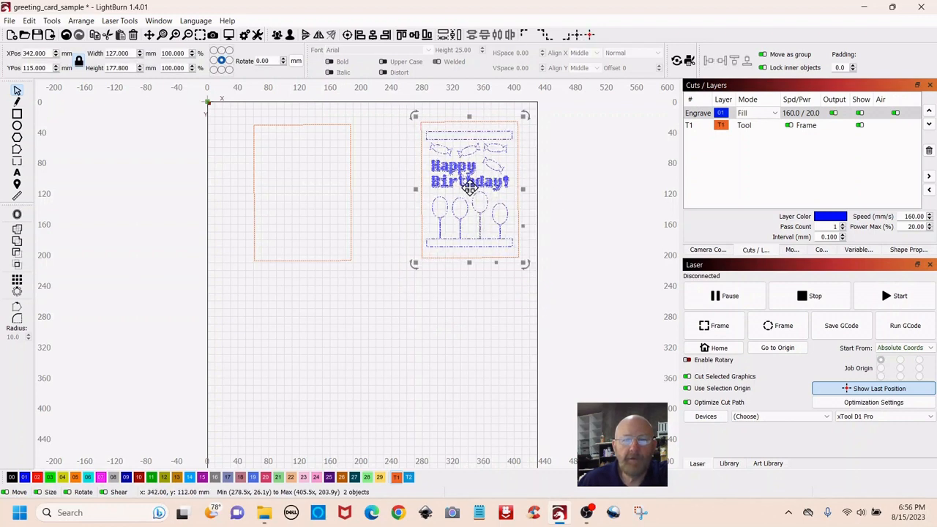
pyautogui.moveTo(474, 195); pyautogui.dragTo(479, 393)
pyautogui.click(476, 285)
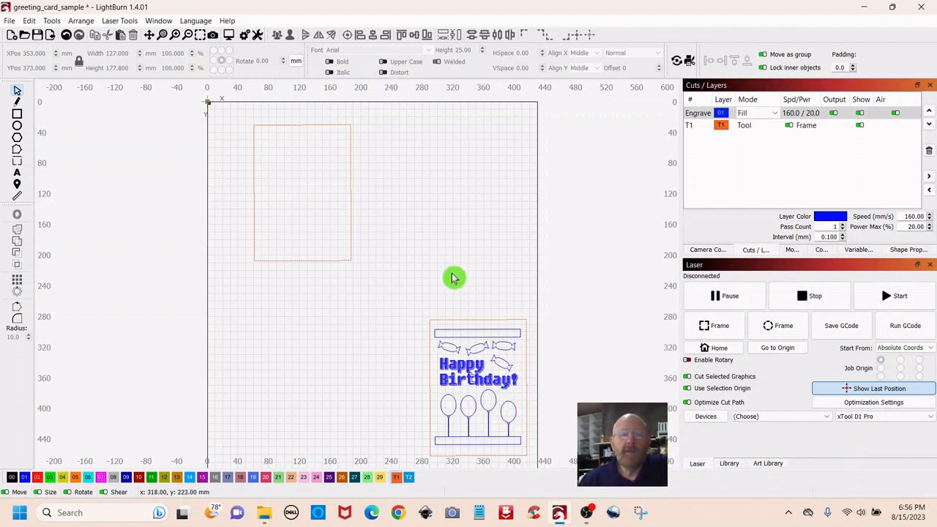
# Duplicate the empty card outline and place the duplicate beside it at X 255, Y 118 mm
pyautogui.click(341, 125)
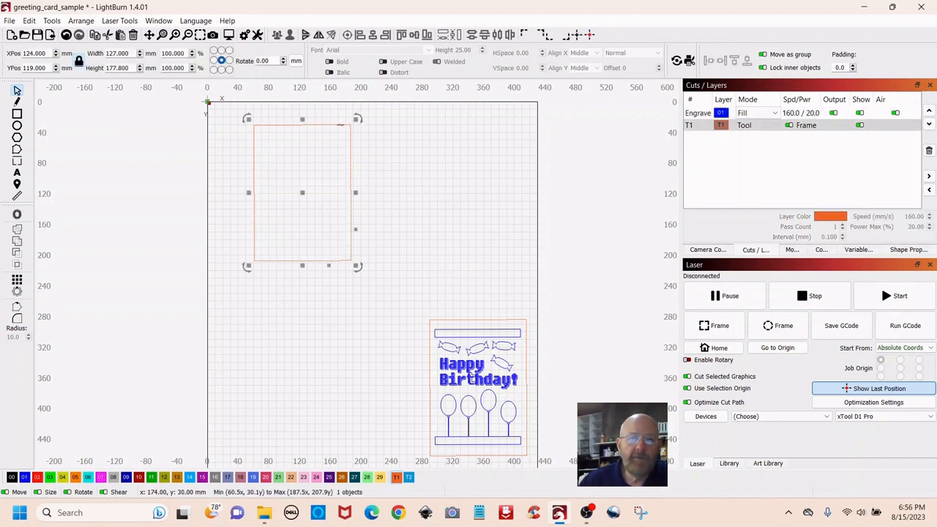
pyautogui.rightClick(341, 126)
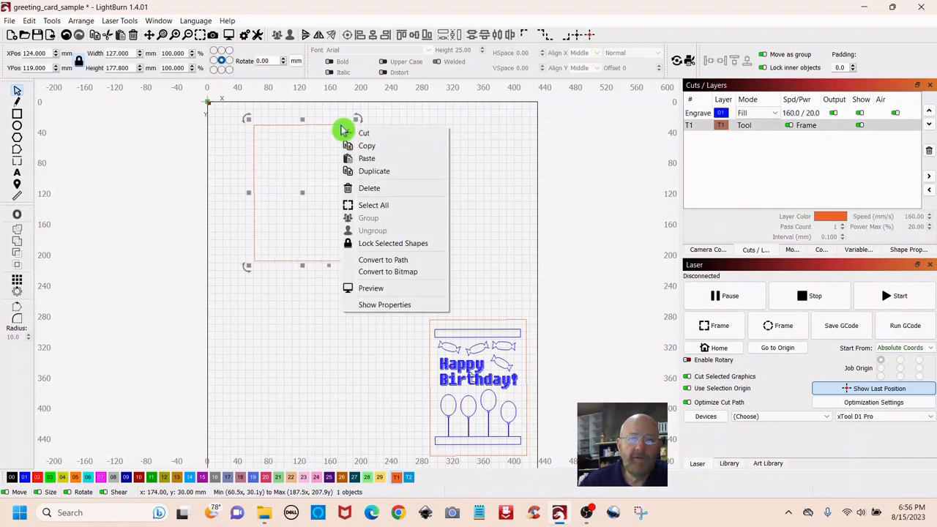
pyautogui.click(366, 173)
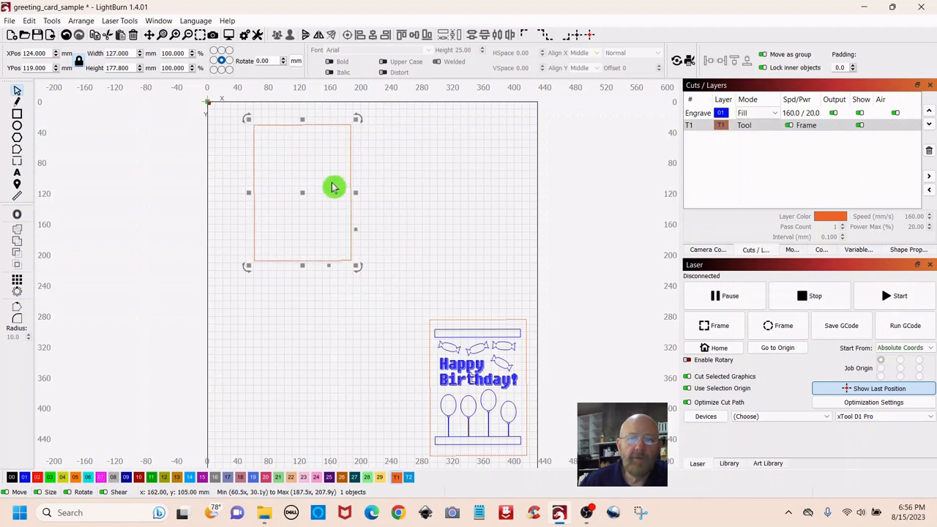
pyautogui.moveTo(301, 192); pyautogui.dragTo(406, 198)
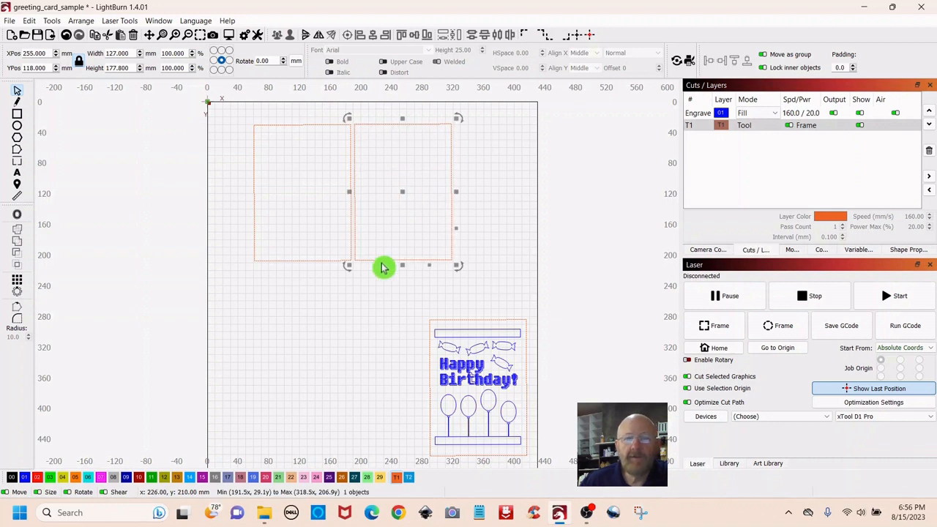
pyautogui.click(373, 304)
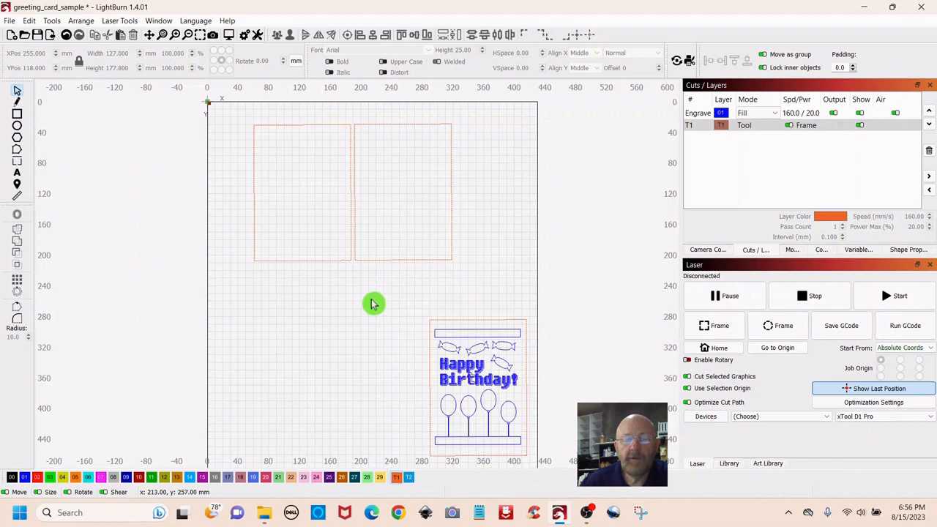
# Examine the two blank outlines side by side as the inside pages of the card
pyautogui.scroll(4, 362, 301)
pyautogui.moveTo(381, 247); pyautogui.dragTo(402, 417)
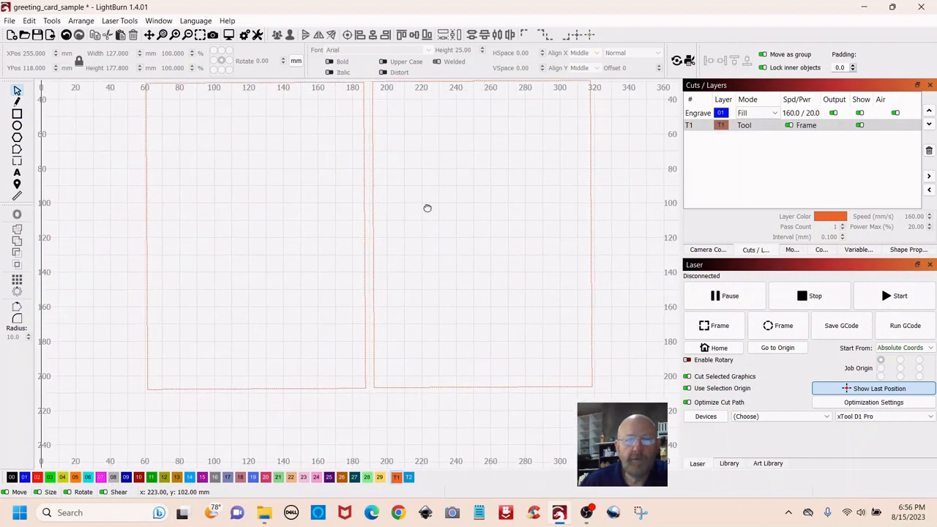
pyautogui.moveTo(427, 208); pyautogui.dragTo(424, 240)
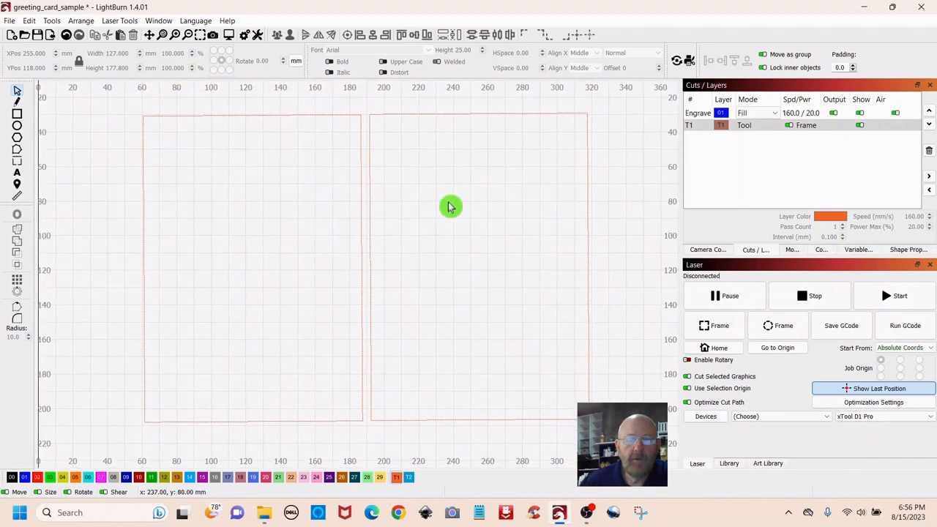
pyautogui.scroll(2, 410, 276)
pyautogui.scroll(-3, 412, 276)
pyautogui.scroll(-4, 414, 275)
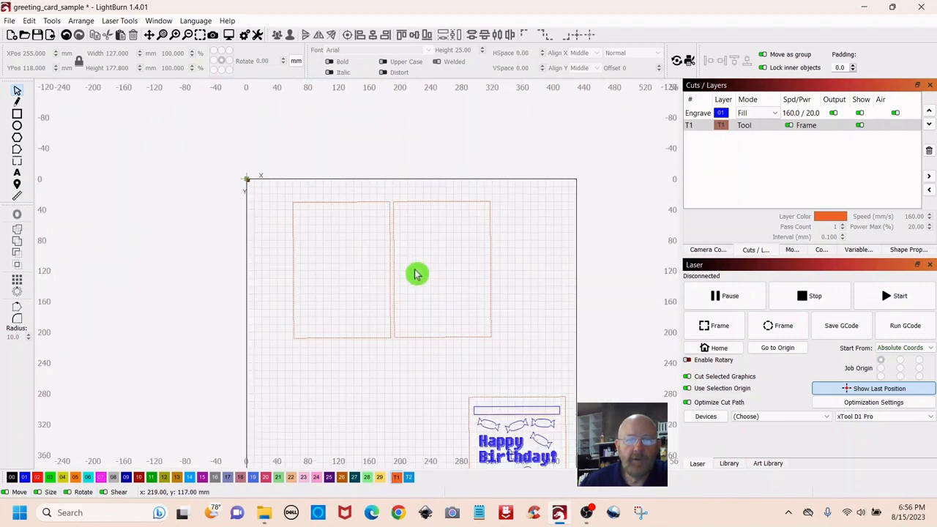
pyautogui.scroll(2, 416, 273)
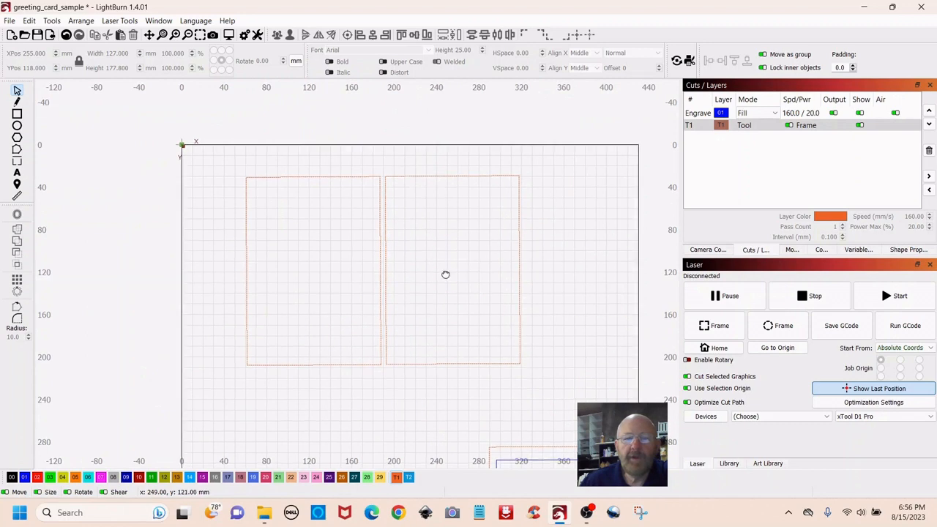
pyautogui.moveTo(445, 274); pyautogui.dragTo(410, 217)
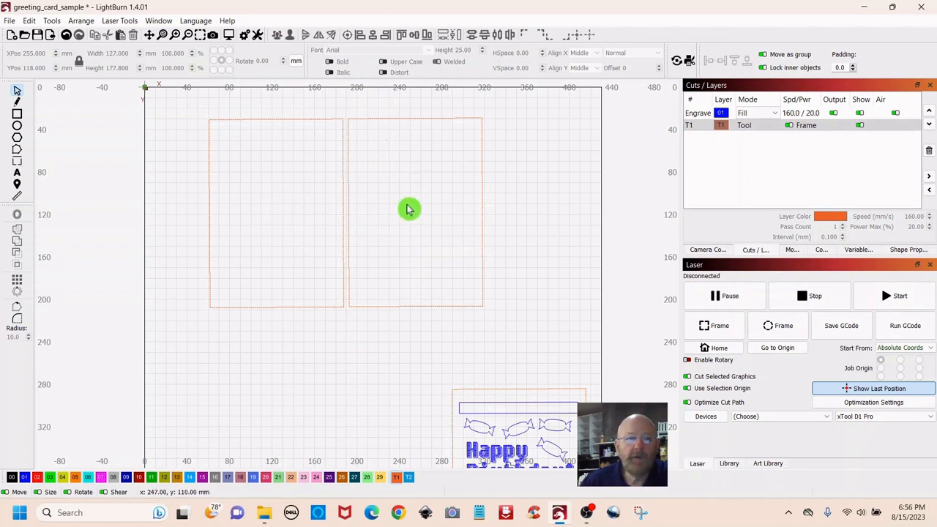
# Import the birthdaycake(inside left).svg artwork from the NoviceProj#3Samples folder
pyautogui.click(50, 38)
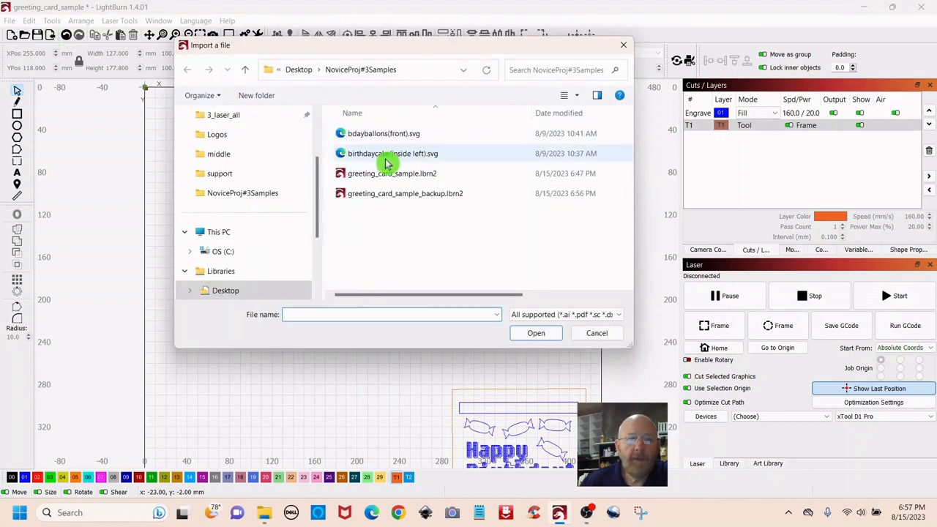
pyautogui.click(377, 158)
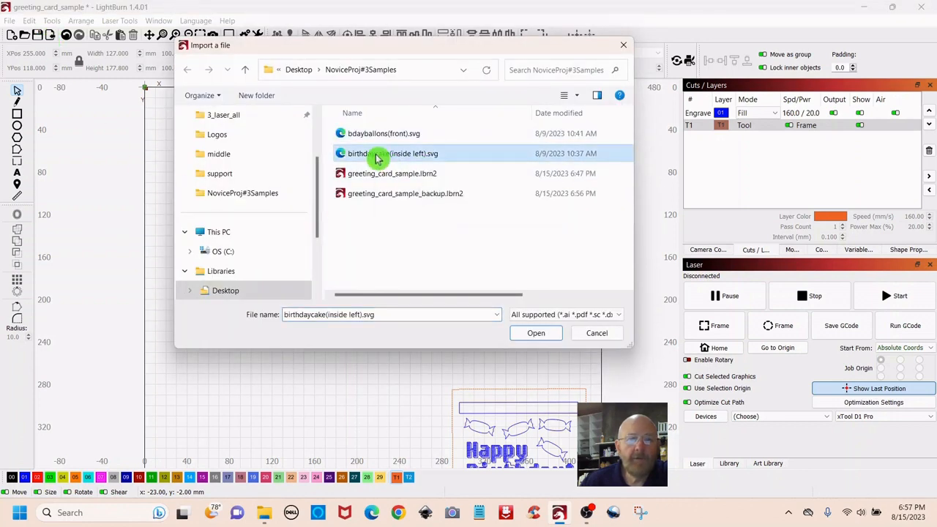
pyautogui.doubleClick(377, 158)
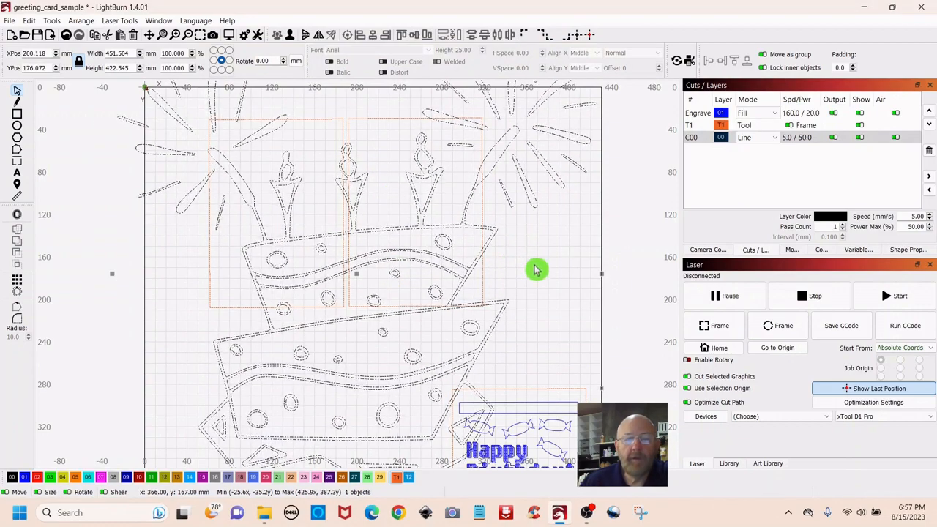
# Scale the birthday cake proportionally to about 84 × 79 mm and place it inside the first blank outline at X 123, Y 115 mm
pyautogui.scroll(-5, 535, 270)
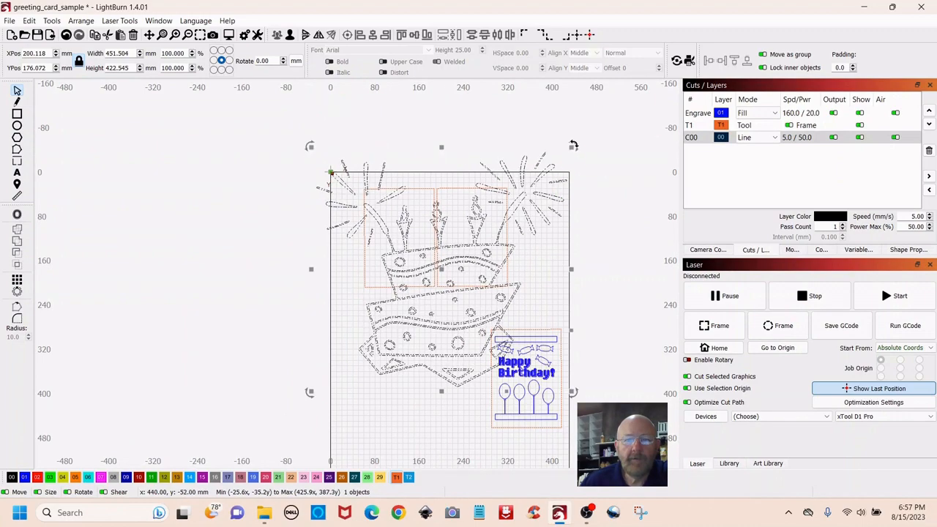
pyautogui.moveTo(574, 145); pyautogui.dragTo(372, 327)
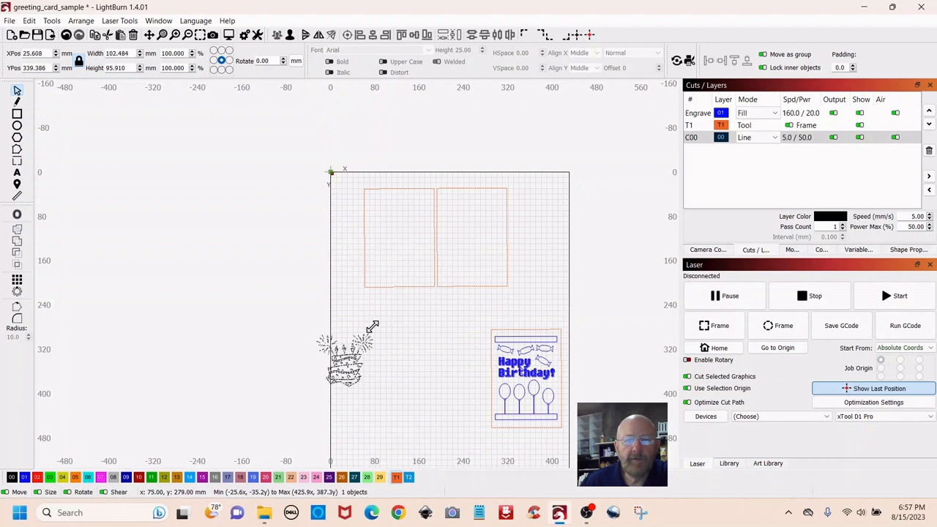
pyautogui.moveTo(348, 361); pyautogui.dragTo(382, 276)
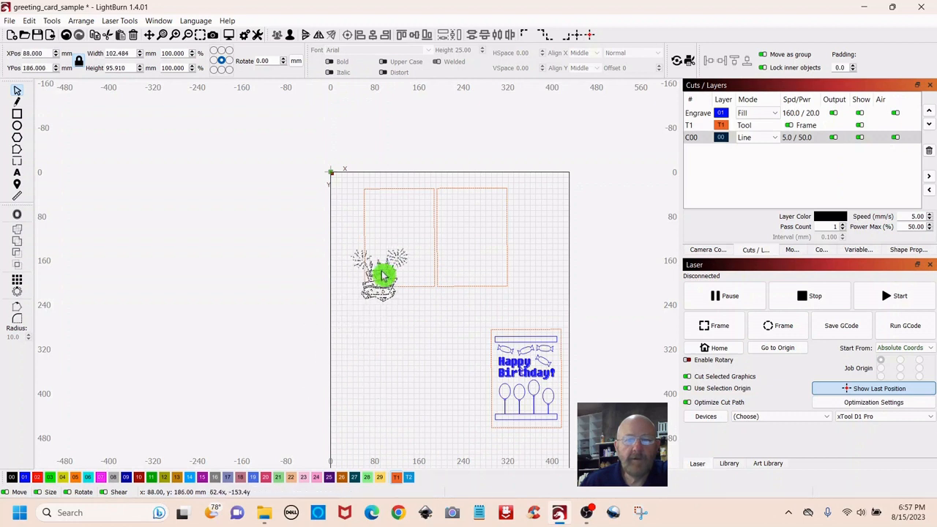
pyautogui.moveTo(397, 244); pyautogui.dragTo(398, 244)
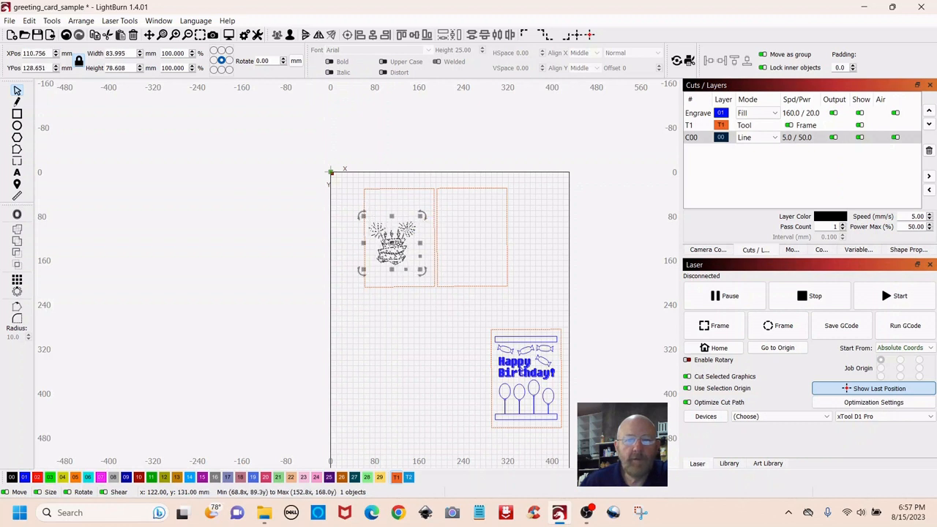
pyautogui.moveTo(392, 243); pyautogui.dragTo(399, 237)
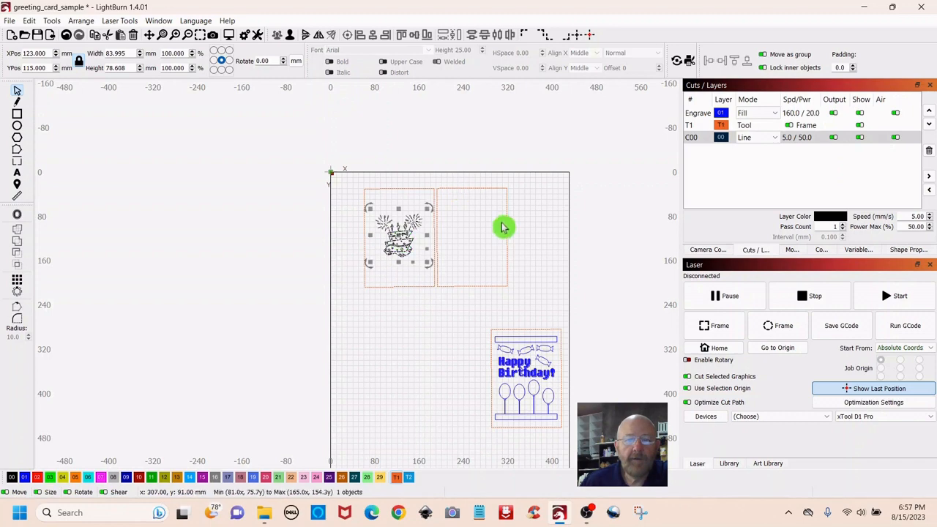
# Assign the birthday cake artwork in the first inside page to the blue 01 Engrave fill layer
pyautogui.click(538, 246)
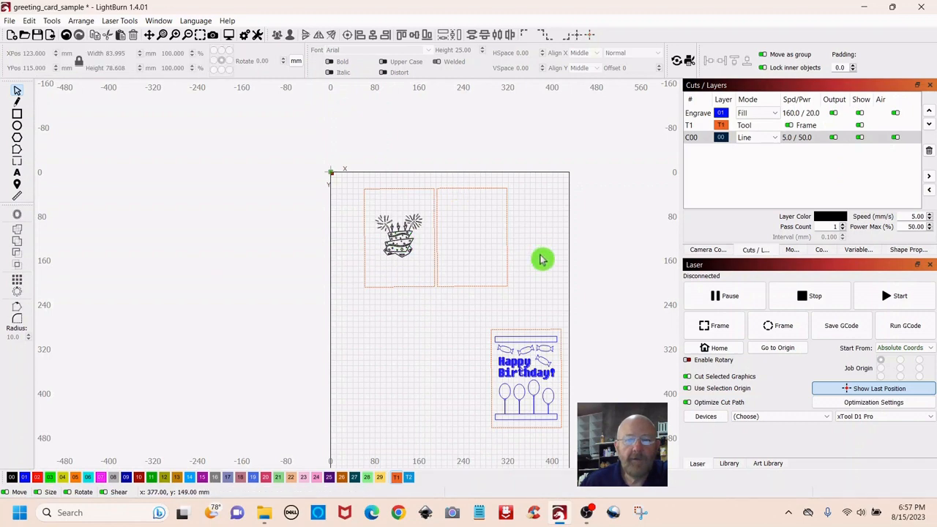
pyautogui.scroll(4, 542, 259)
pyautogui.moveTo(508, 211); pyautogui.dragTo(579, 261)
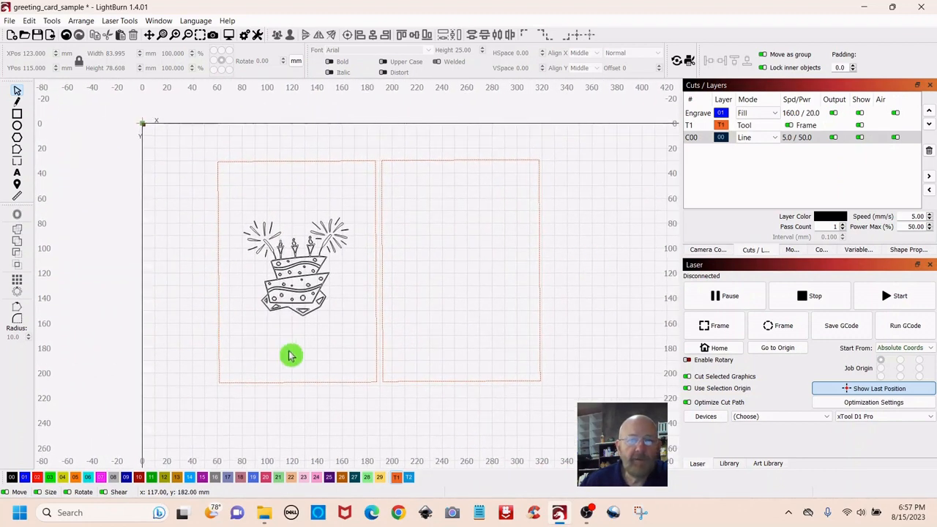
pyautogui.click(293, 274)
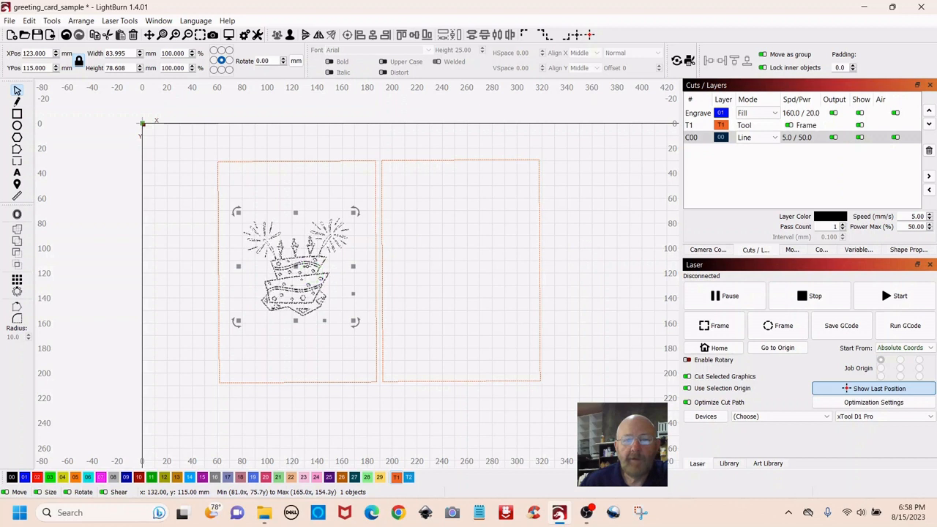
pyautogui.click(26, 482)
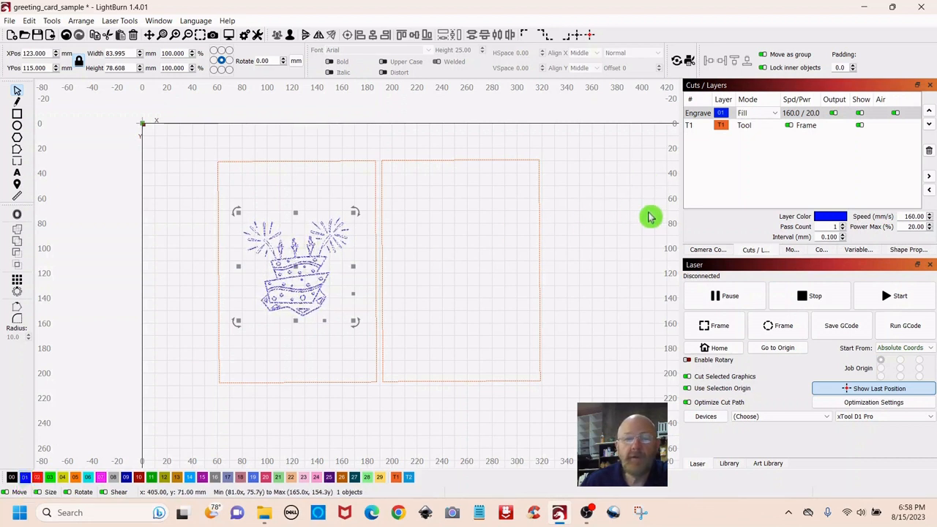
pyautogui.click(584, 260)
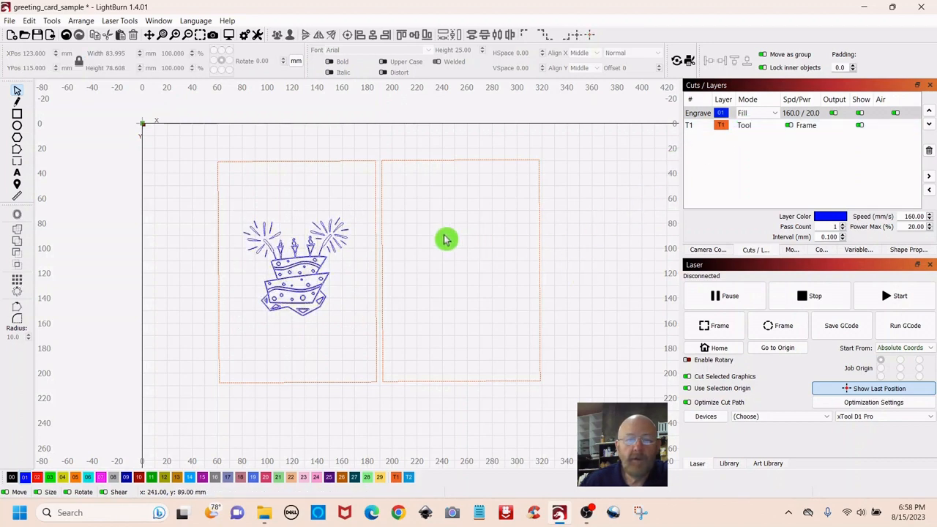
# Add the text HAPPY BIRTHDAY in Arial at 10 mm height, centred at about X 214, Y 81 mm
pyautogui.scroll(2, 454, 251)
pyautogui.moveTo(404, 253); pyautogui.dragTo(423, 241)
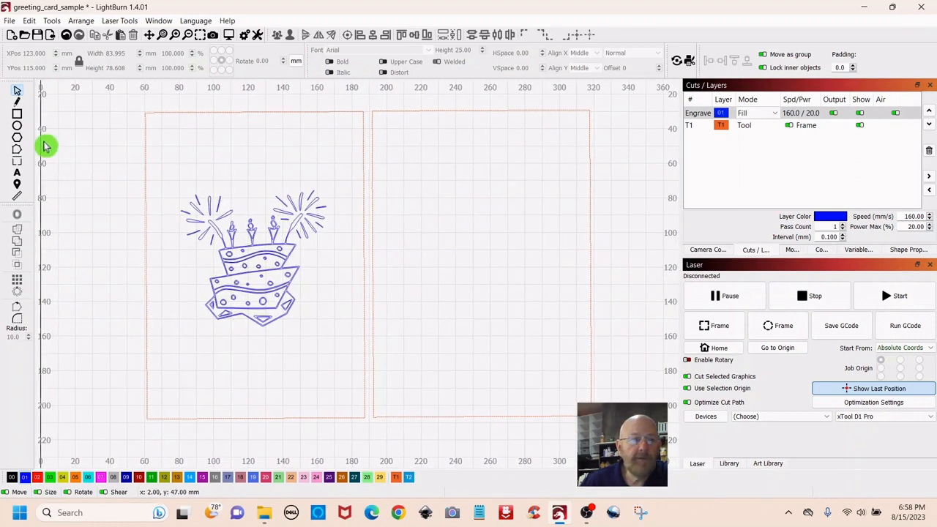
pyautogui.click(17, 174)
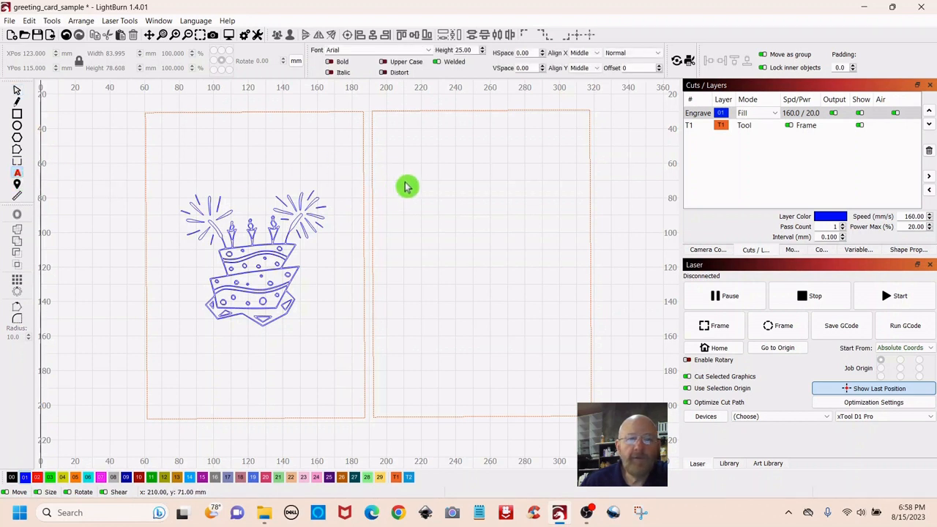
pyautogui.click(412, 188)
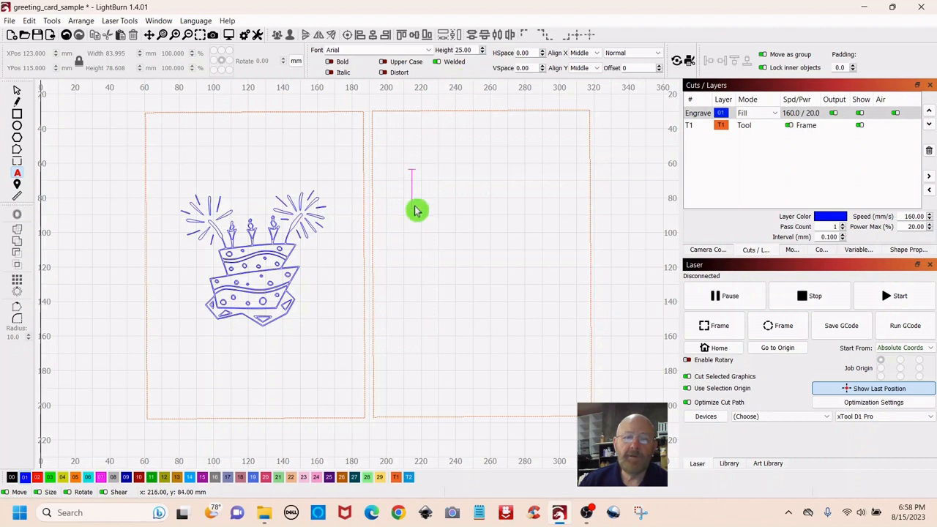
pyautogui.moveTo(476, 49); pyautogui.dragTo(428, 50)
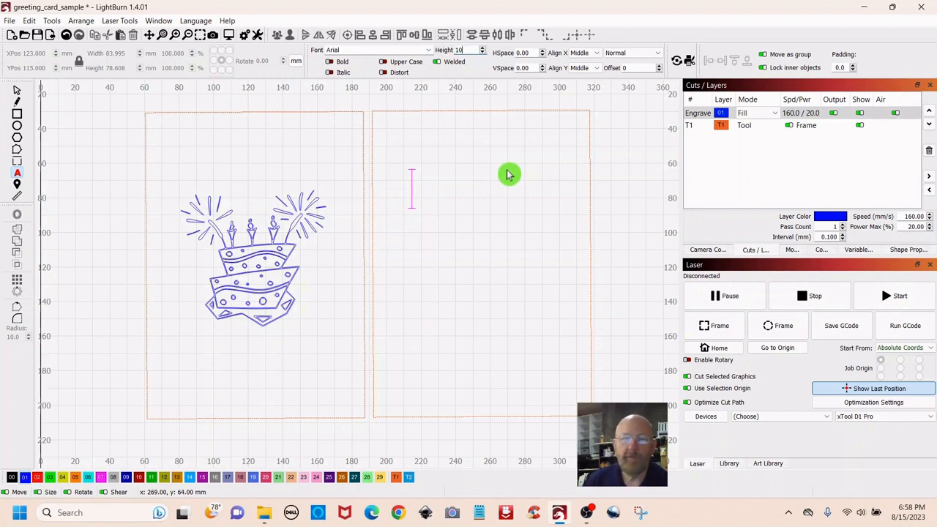
pyautogui.click(494, 176)
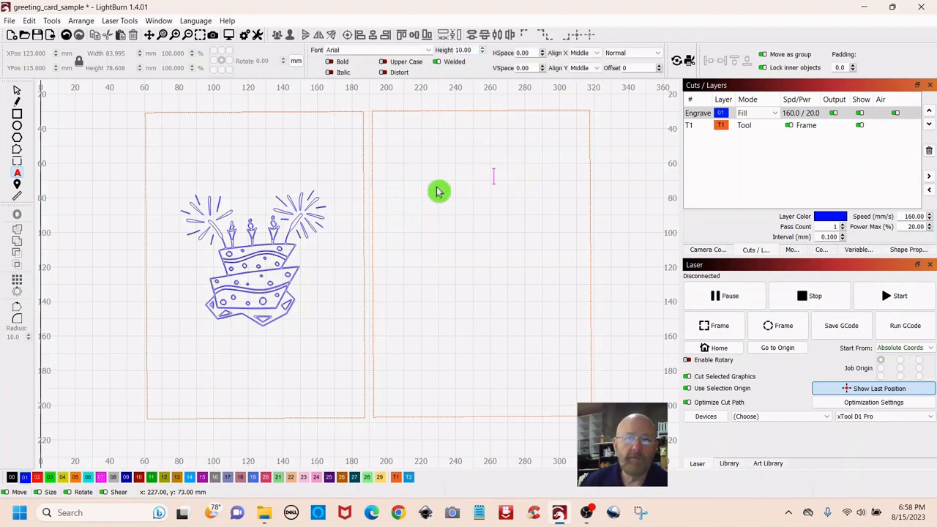
pyautogui.click(412, 198)
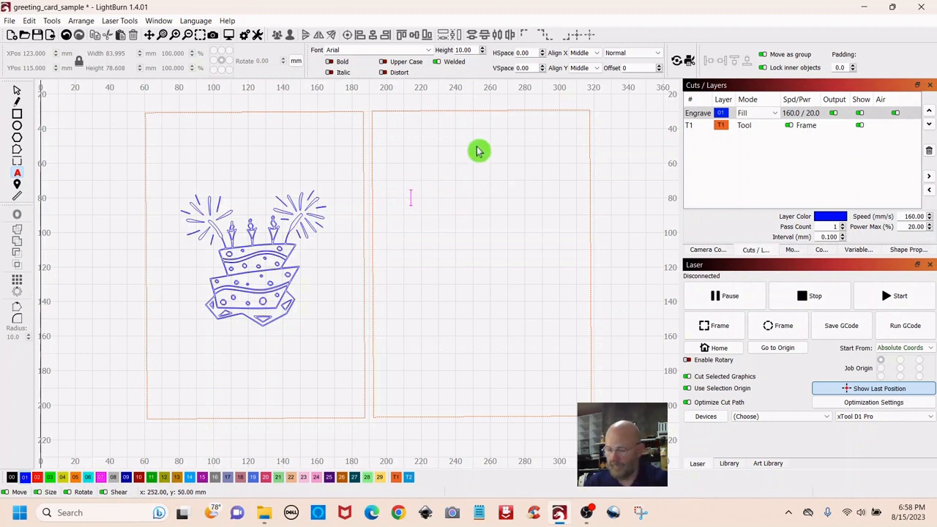
pyautogui.write('HAP')
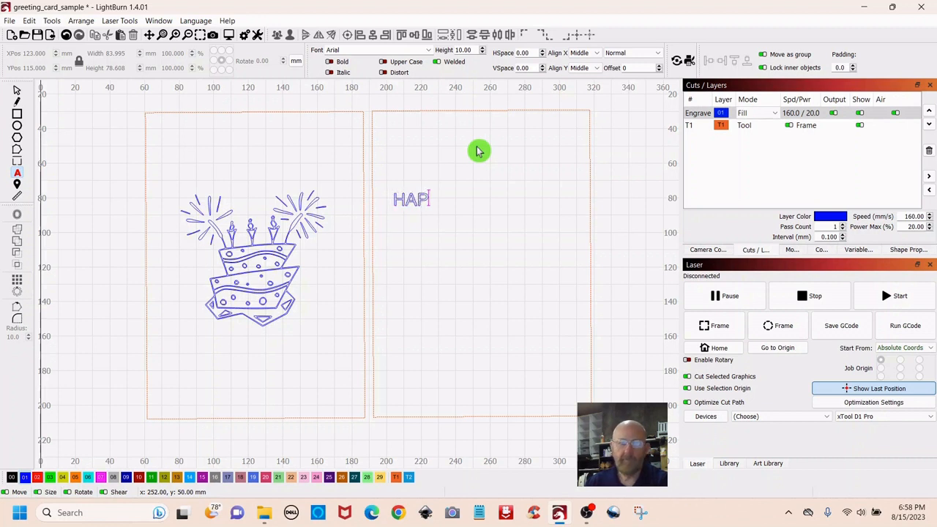
pyautogui.write('PY BIRTHDAY')
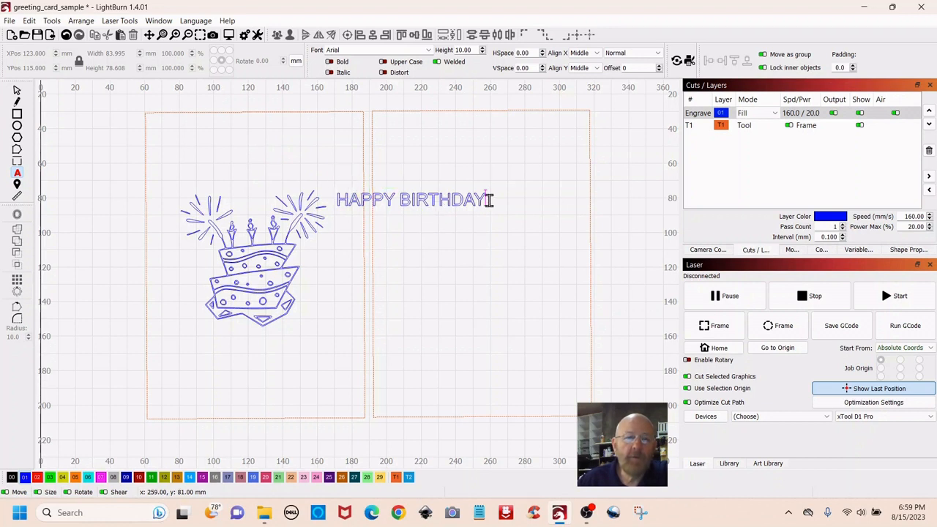
pyautogui.write('!')
# Move the HAPPY BIRTHDAY text into the upper part of the second outline at X 256, Y 65 mm
pyautogui.click(17, 93)
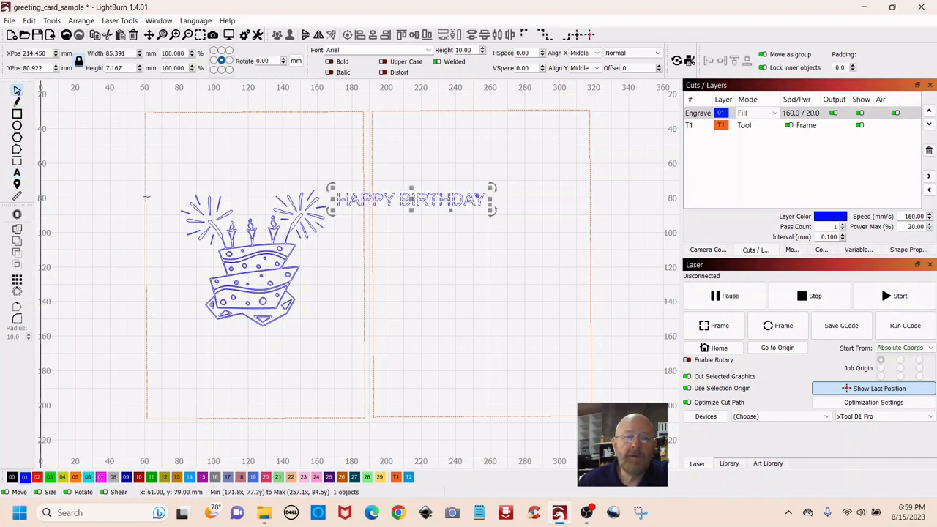
pyautogui.moveTo(415, 202); pyautogui.dragTo(473, 189)
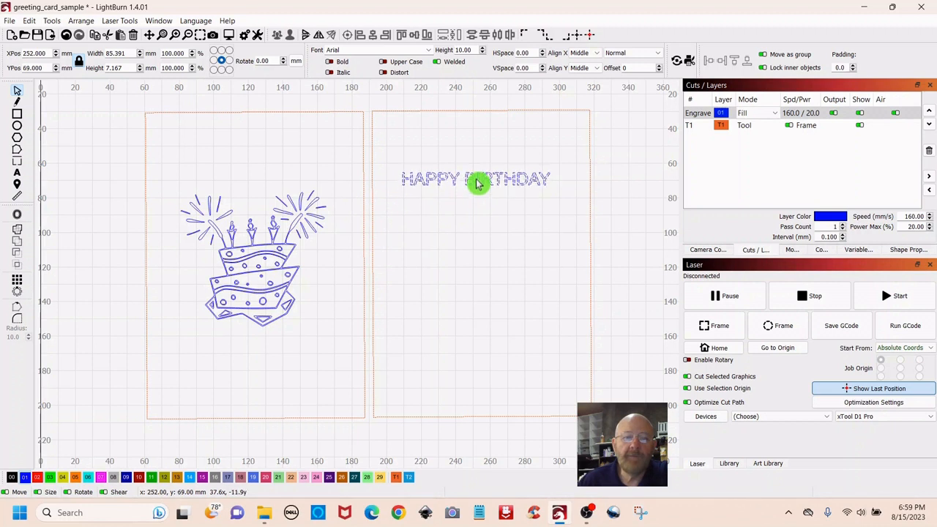
pyautogui.click(477, 175)
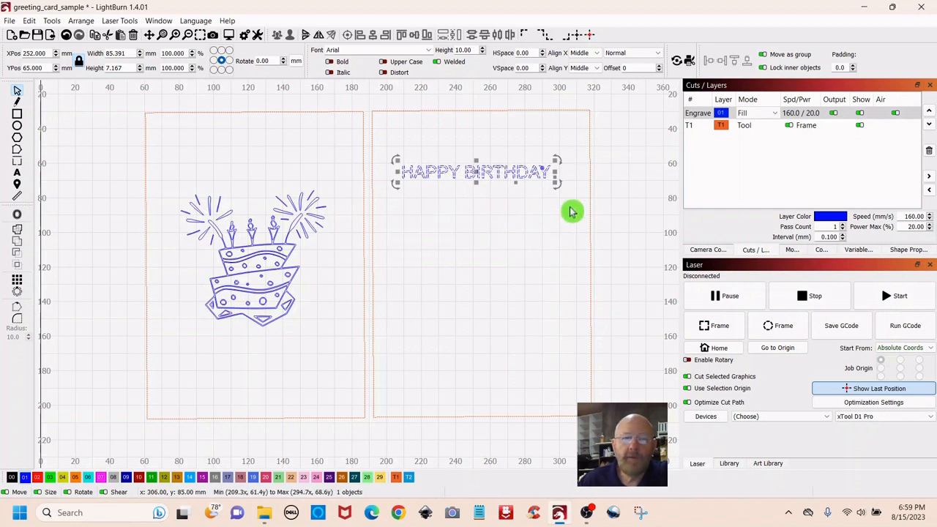
pyautogui.click(478, 177)
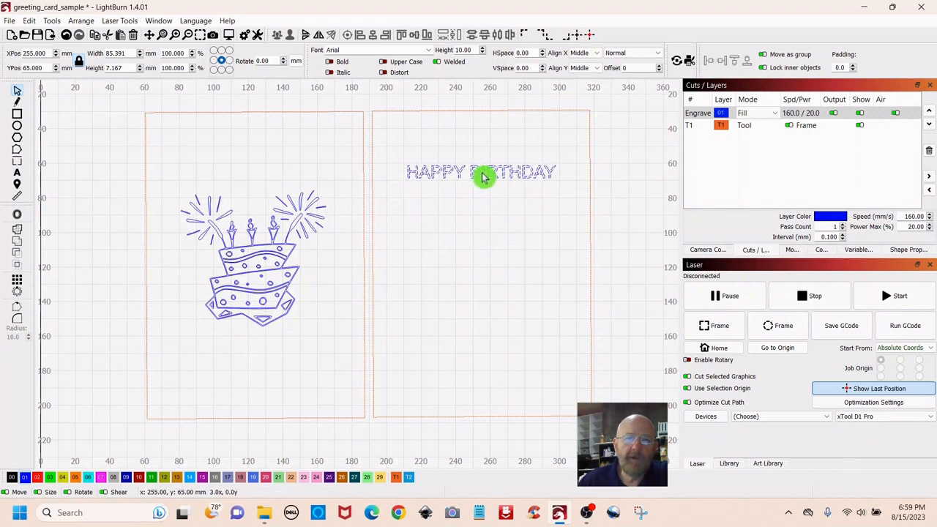
pyautogui.click(484, 177)
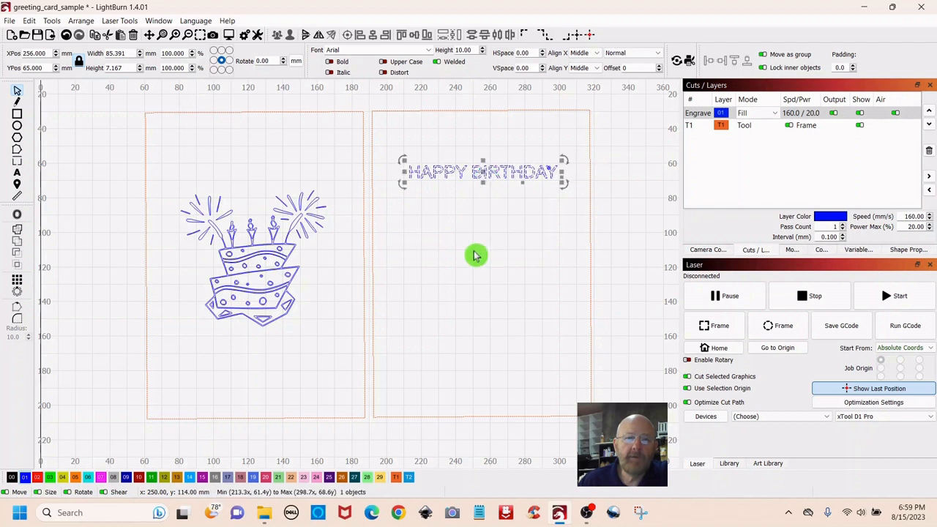
# Change the HAPPY BIRTHDAY text's font to Snap ITC and reposition it at X 254, Y 66 mm
pyautogui.click(430, 54)
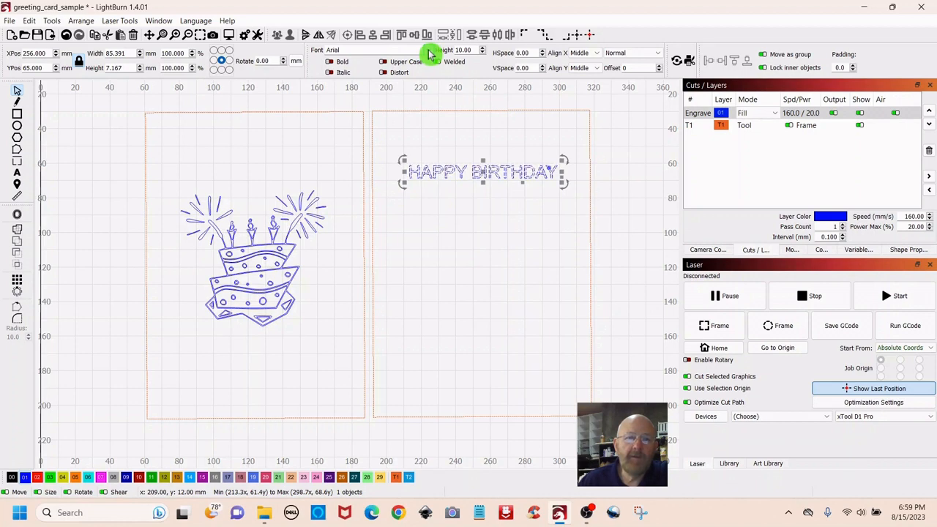
pyautogui.click(430, 54)
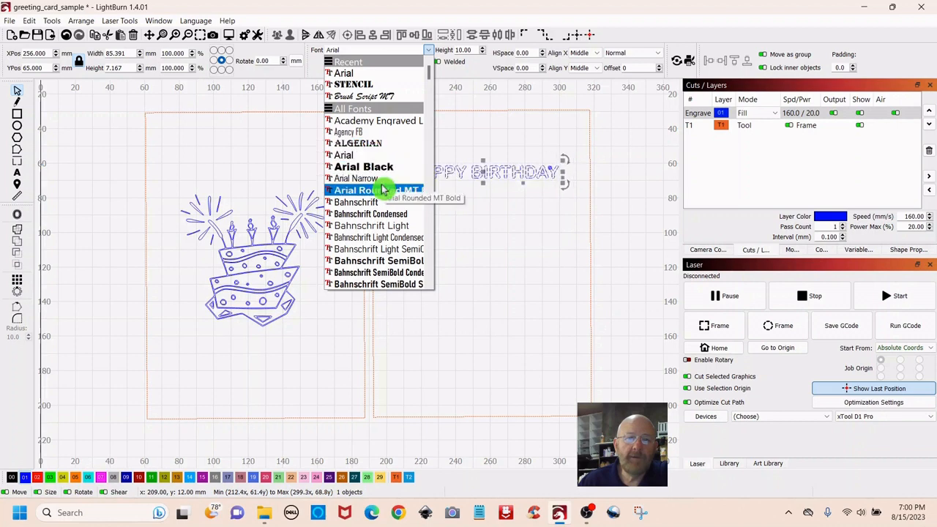
pyautogui.scroll(-6, 382, 190)
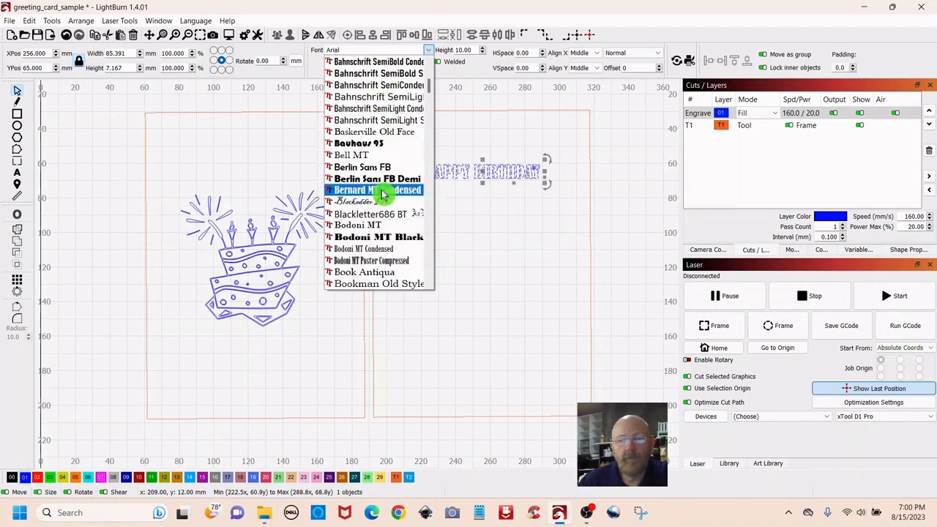
pyautogui.scroll(-4, 382, 192)
pyautogui.scroll(-12, 382, 192)
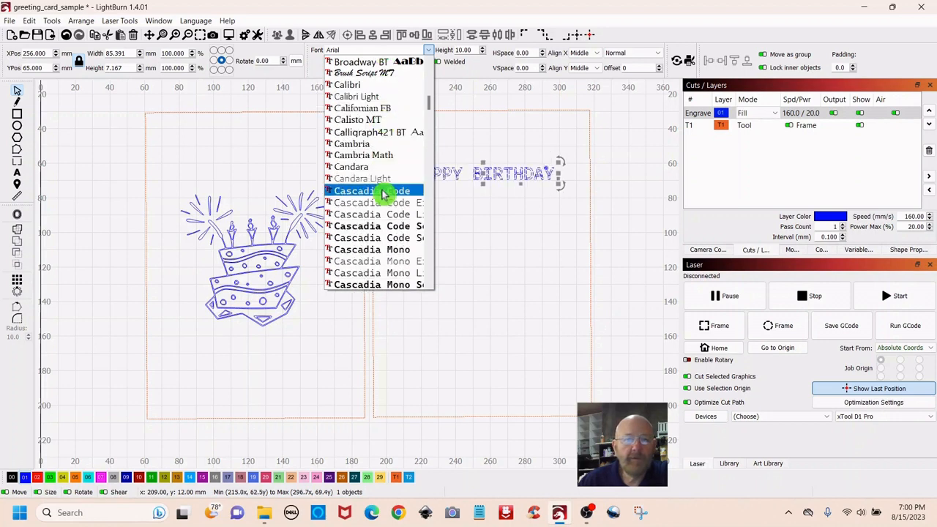
pyautogui.scroll(-20, 382, 192)
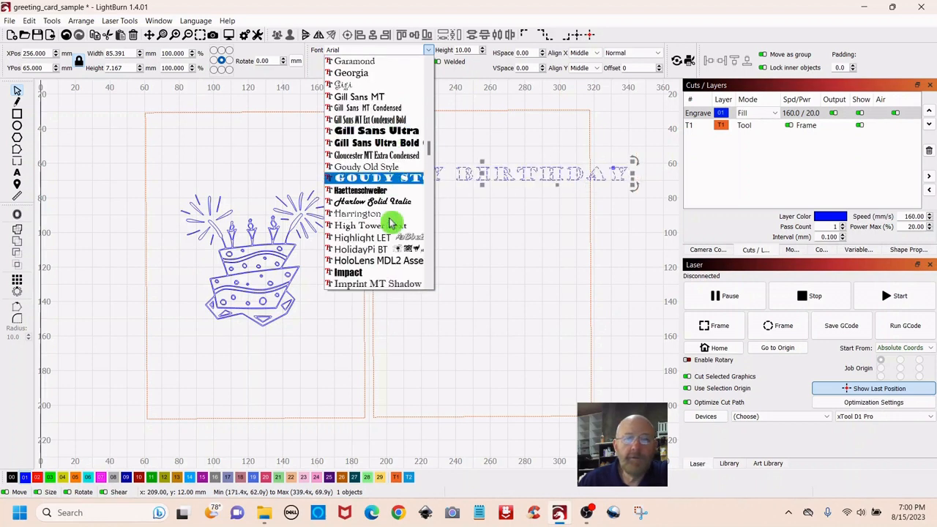
pyautogui.scroll(-20, 390, 217)
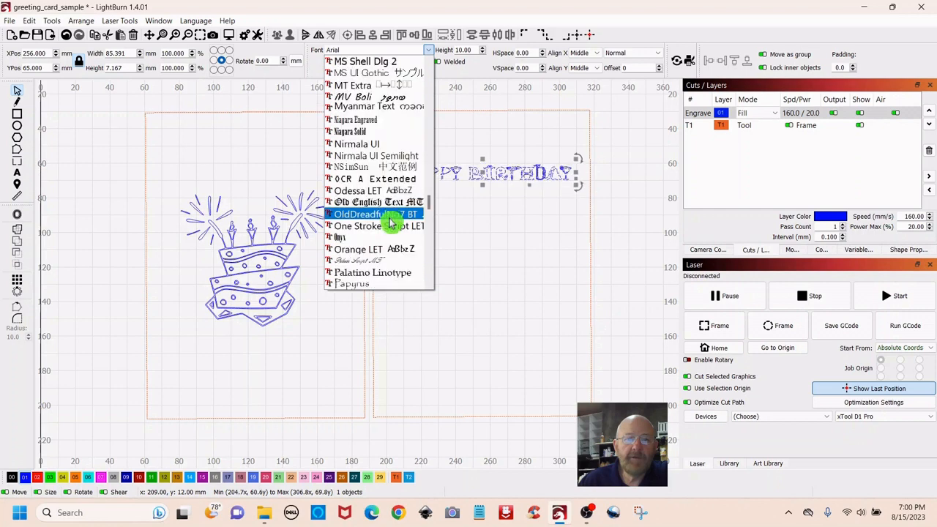
pyautogui.scroll(3, 390, 220)
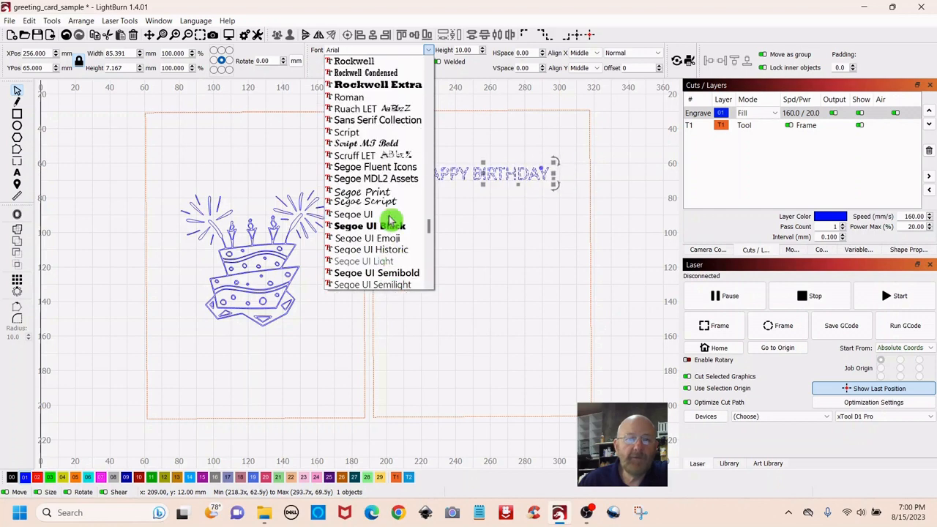
pyautogui.scroll(-5, 388, 222)
pyautogui.scroll(-11, 388, 222)
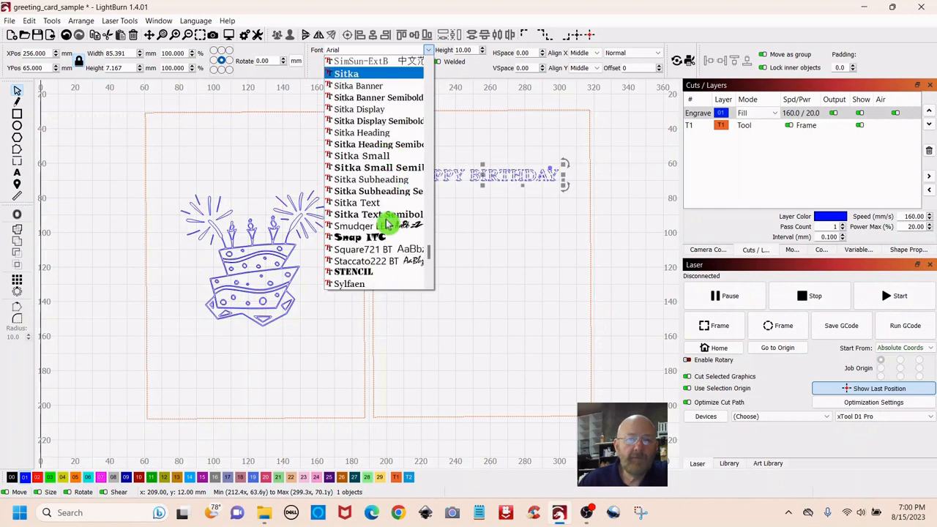
pyautogui.scroll(2, 386, 223)
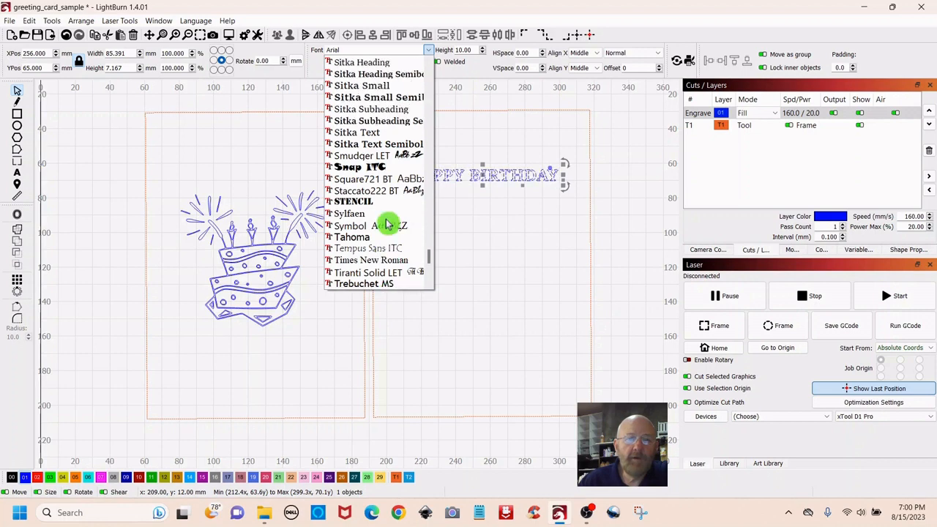
pyautogui.click(356, 173)
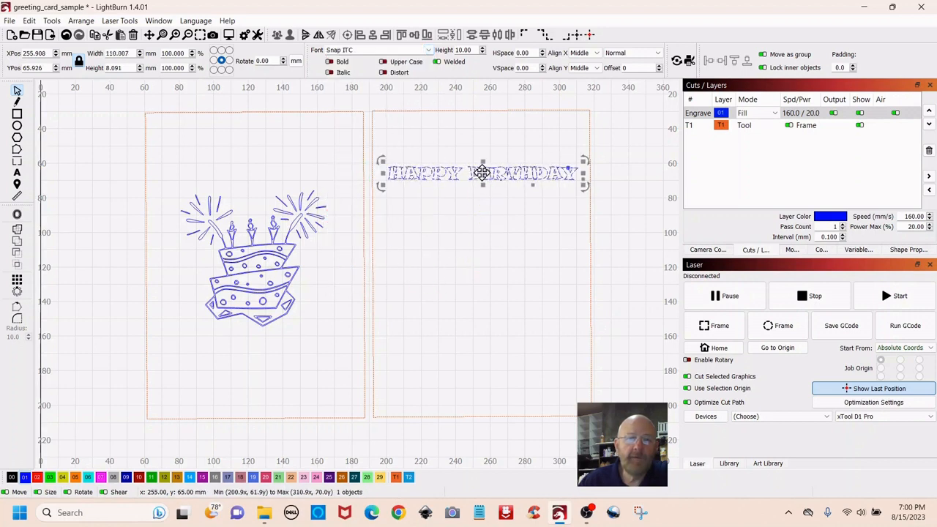
pyautogui.moveTo(482, 172); pyautogui.dragTo(476, 173)
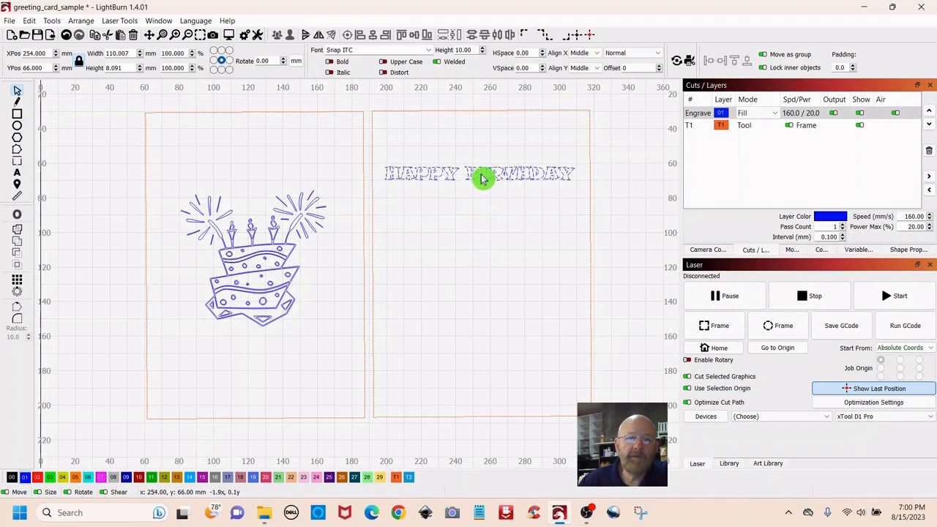
pyautogui.moveTo(482, 178); pyautogui.dragTo(481, 178)
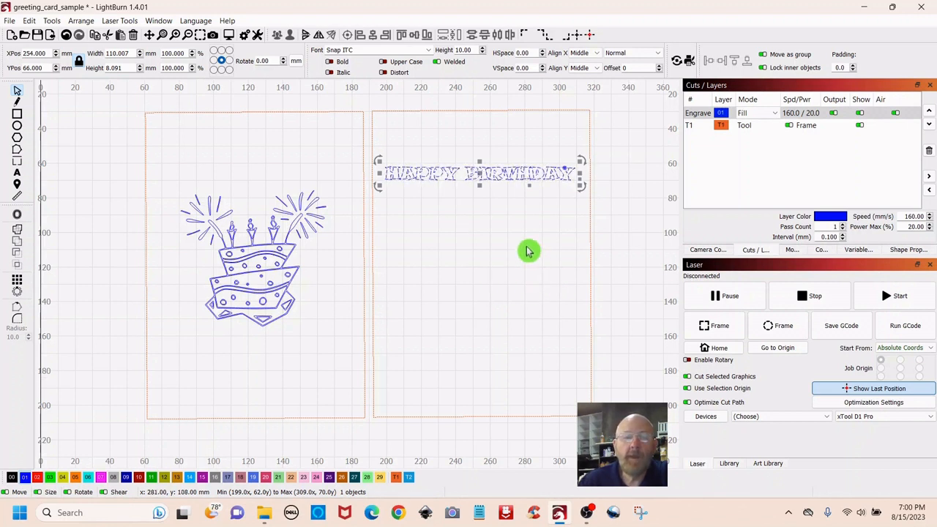
# Copy the HAPPY BIRTHDAY text and place the copy below the original at X 256, Y 94 mm
pyautogui.rightClick(483, 178)
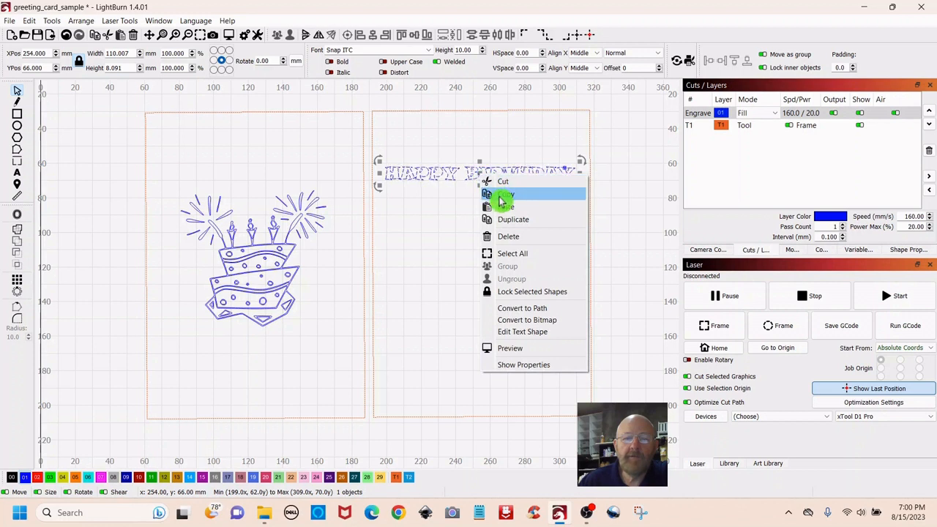
pyautogui.click(504, 195)
pyautogui.rightClick(476, 266)
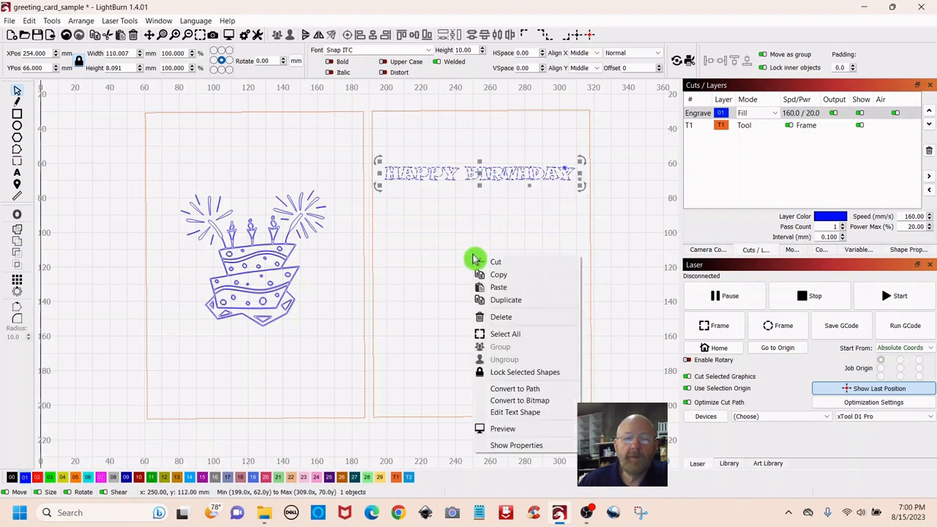
pyautogui.click(496, 287)
pyautogui.moveTo(473, 255); pyautogui.dragTo(485, 223)
# Replace the lower HAPPY BIRTHDAY copy's wording with MOM and move it to X 253, Y 89 mm
pyautogui.hotkey('ctrl', 't')
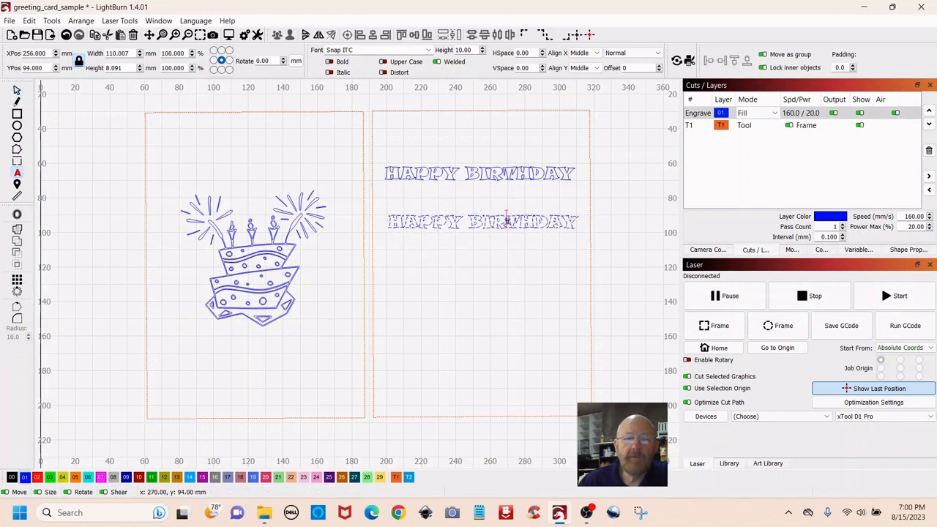
pyautogui.click(577, 222)
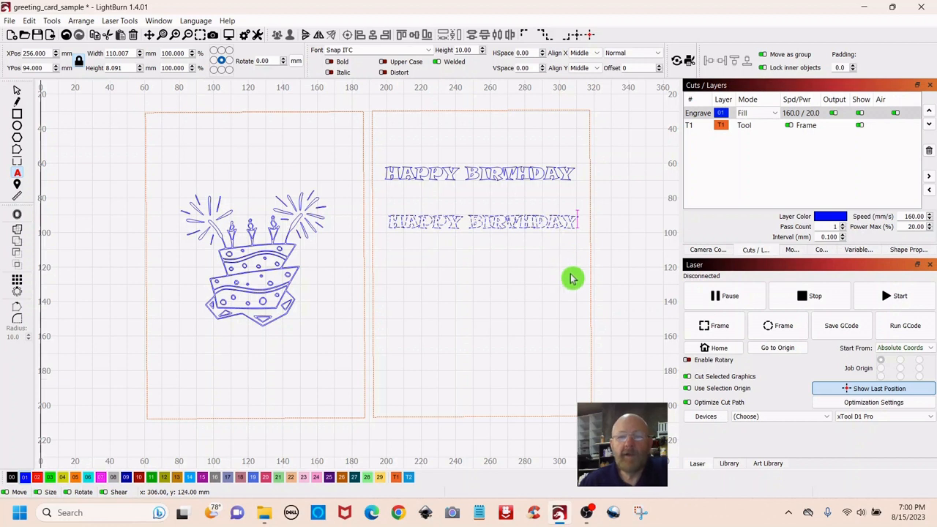
pyautogui.press('BackSpace')
pyautogui.press('BackSpace')
pyautogui.press('BackSpace')
pyautogui.press('BackSpace')
pyautogui.press('BackSpace')
pyautogui.press('BackSpace')
pyautogui.press('BackSpace')
pyautogui.press('BackSpace')
pyautogui.press('BackSpace')
pyautogui.press('BackSpace')
pyautogui.press('BackSpace')
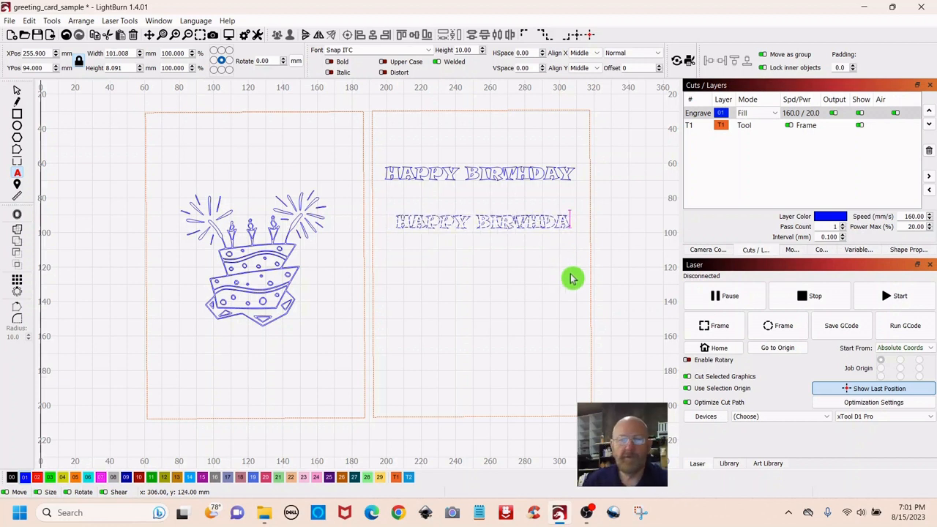
pyautogui.press('BackSpace')
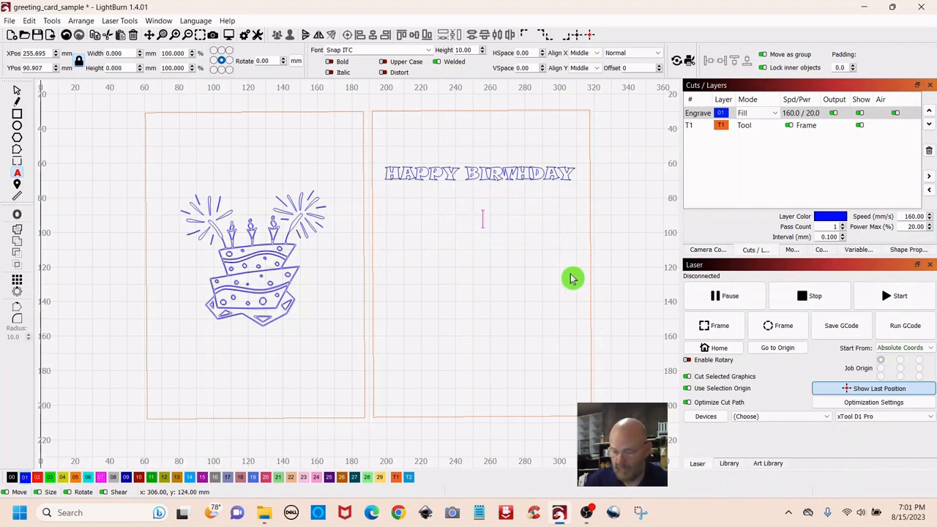
pyautogui.write('MOM')
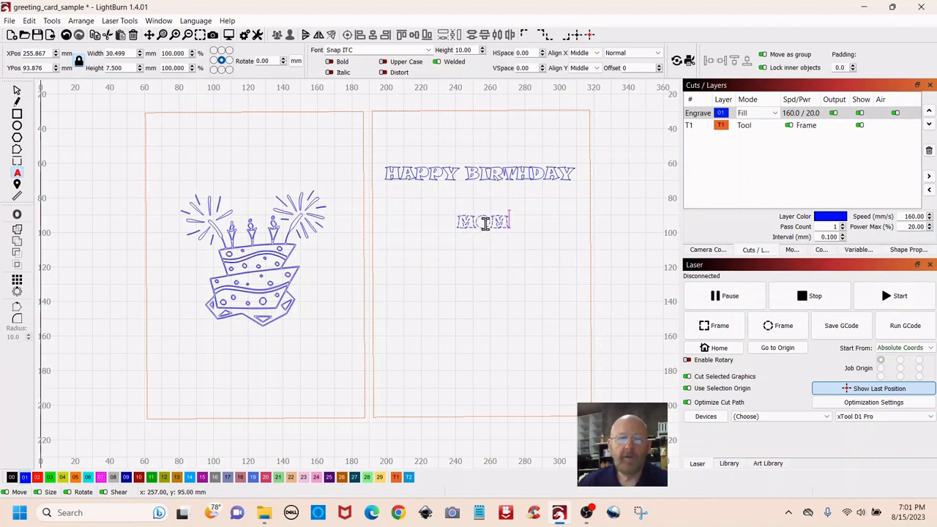
pyautogui.click(18, 95)
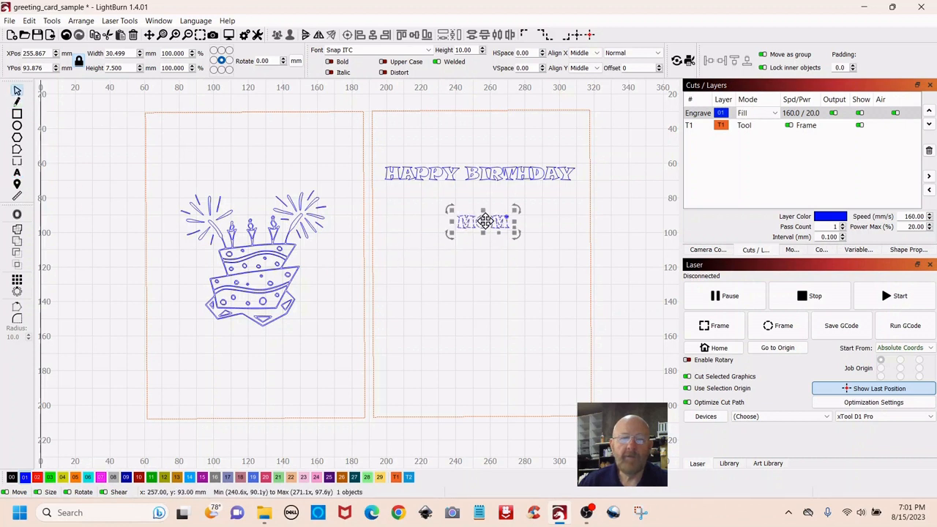
pyautogui.moveTo(485, 222); pyautogui.dragTo(479, 218)
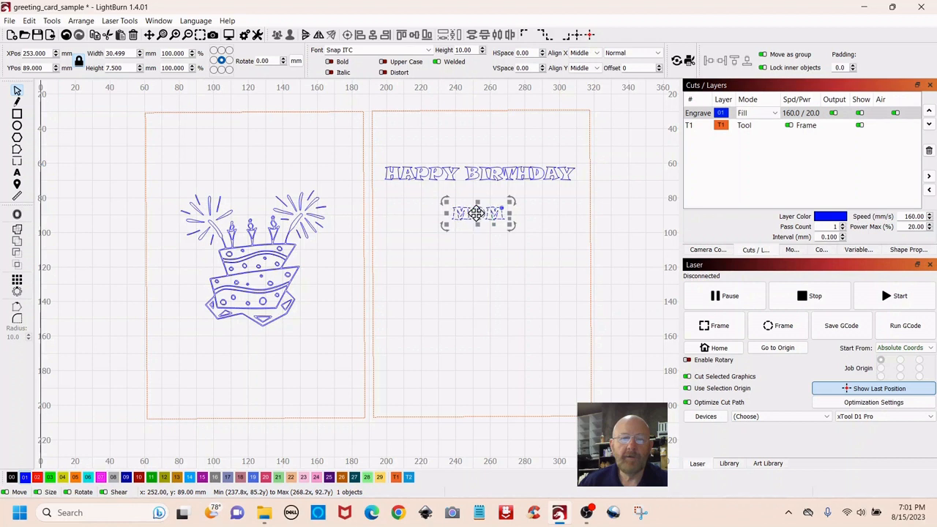
# Copy the MOM text and place the copy below the original at X 252, Y 118 mm
pyautogui.rightClick(476, 212)
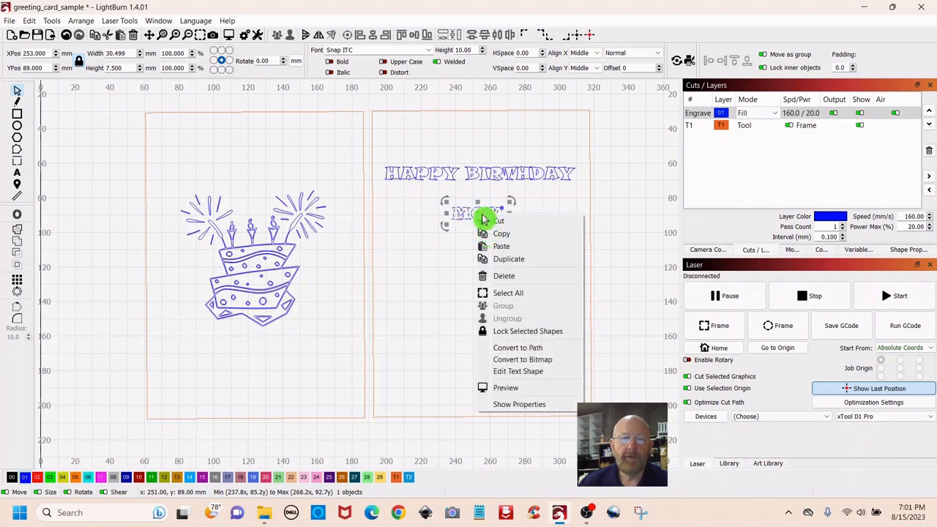
pyautogui.click(494, 241)
pyautogui.rightClick(475, 292)
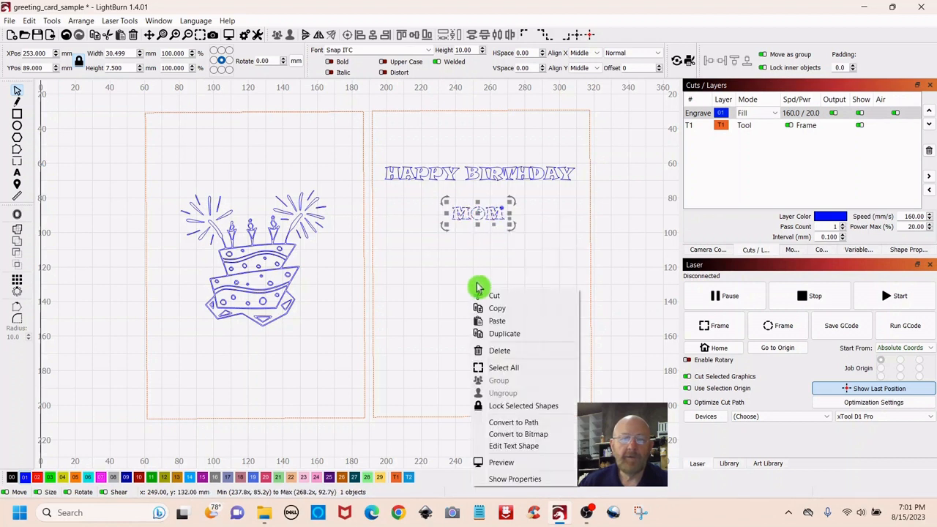
pyautogui.click(497, 322)
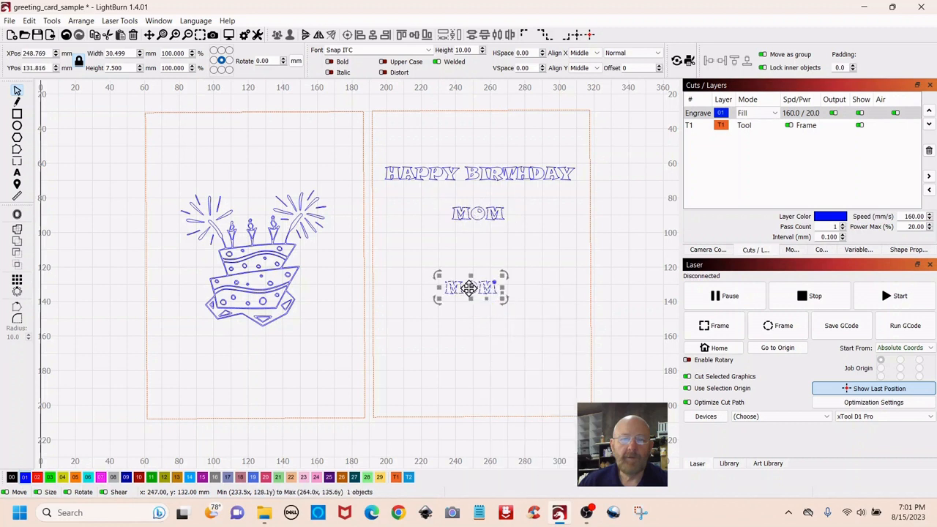
pyautogui.moveTo(473, 290); pyautogui.dragTo(481, 263)
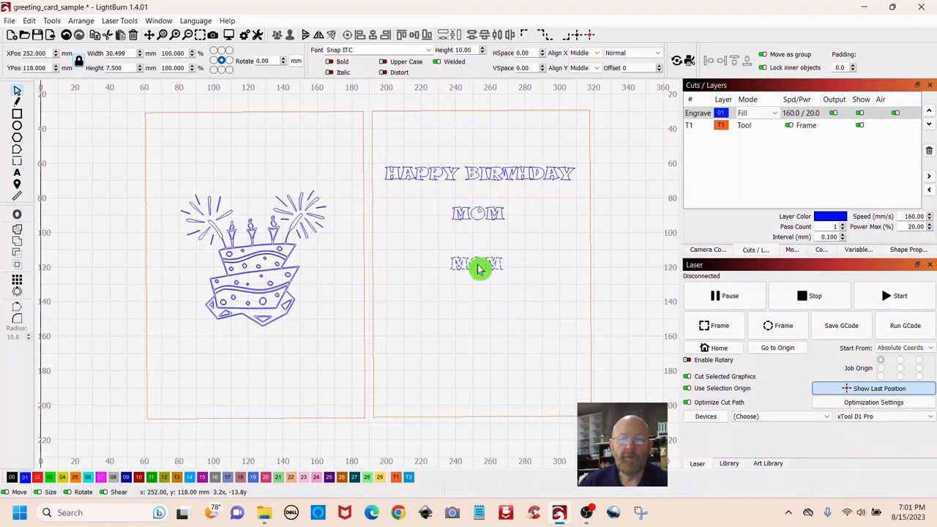
pyautogui.click(478, 268)
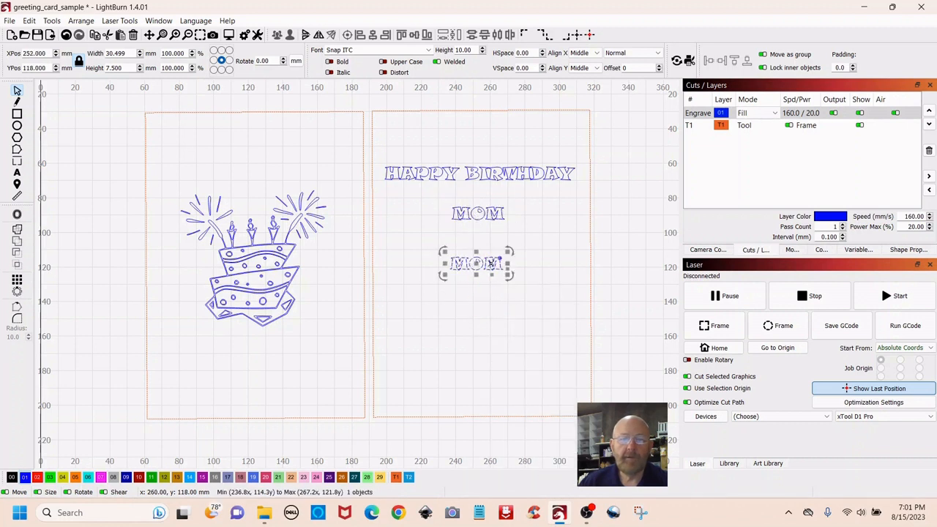
# Replace the lower MOM copy's wording with WE LOVE YOU!
pyautogui.press('t')
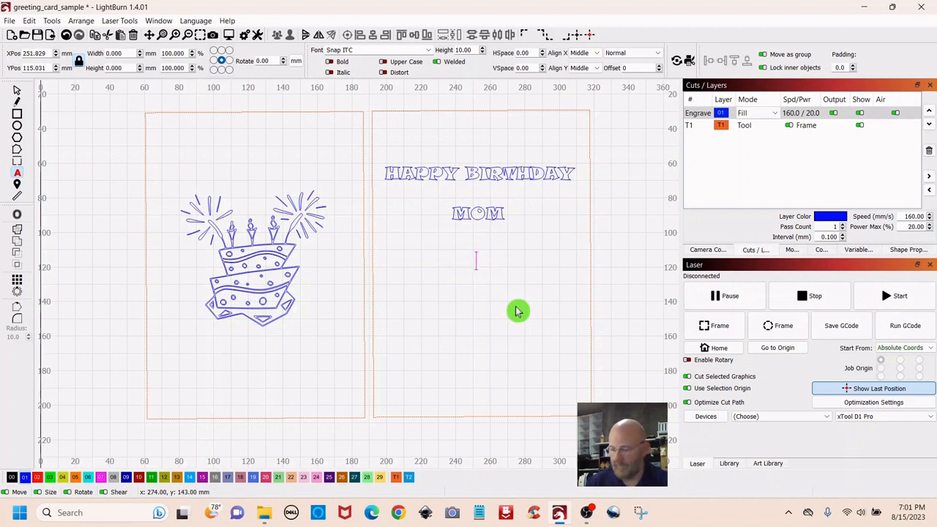
pyautogui.write('WE LOV')
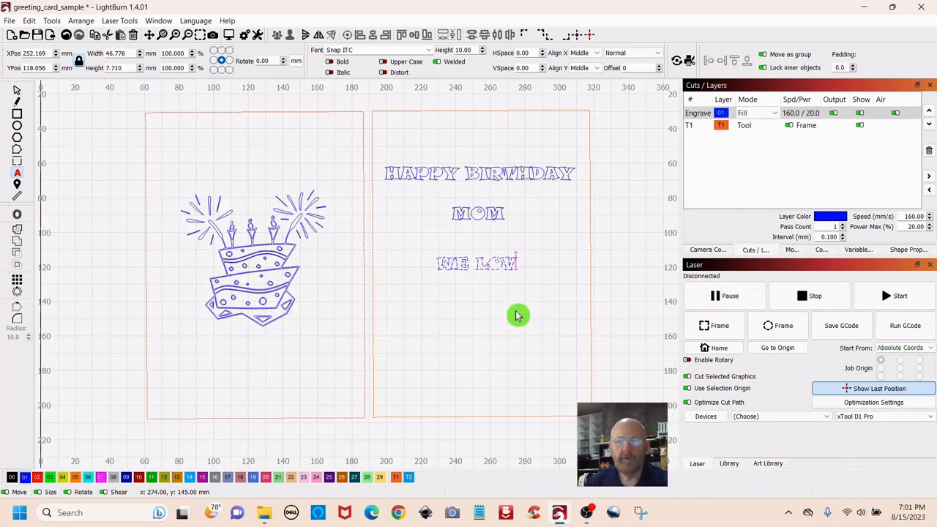
pyautogui.write('E YOU')
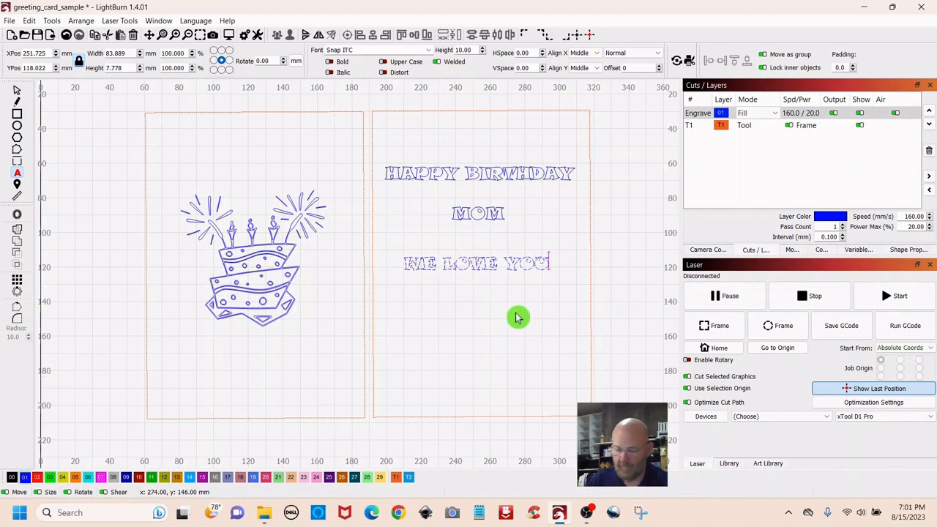
pyautogui.write('!')
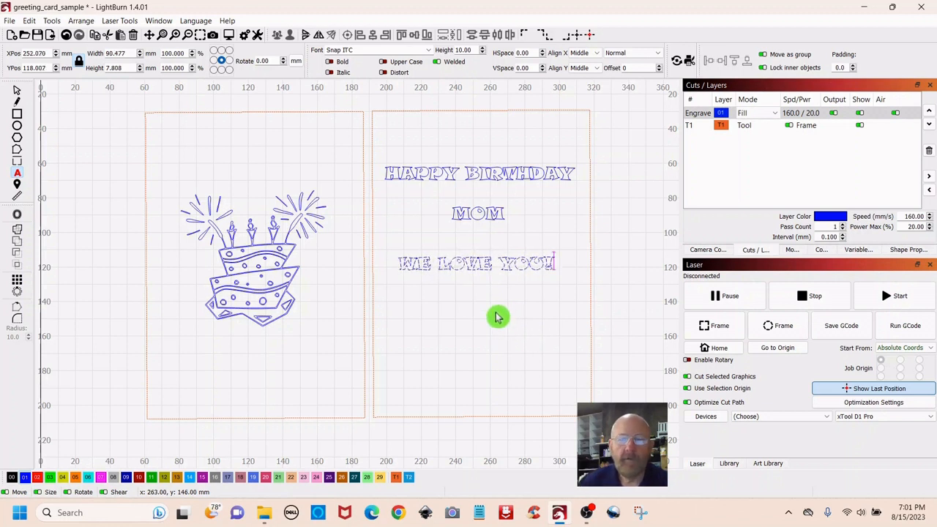
pyautogui.click(16, 92)
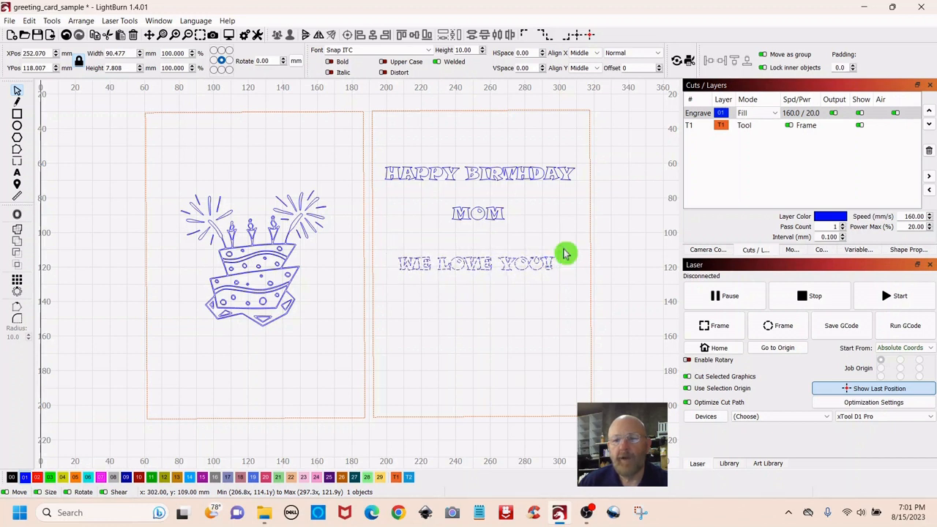
# Rotate the WE LOVE YOU! text about 1° and bend it into a smile-shaped arc about 64 mm wide and 30 mm high
pyautogui.moveTo(564, 253)
pyautogui.mouseDown()
pyautogui.moveTo(566, 272)
pyautogui.moveTo(572, 250)
pyautogui.mouseUp()
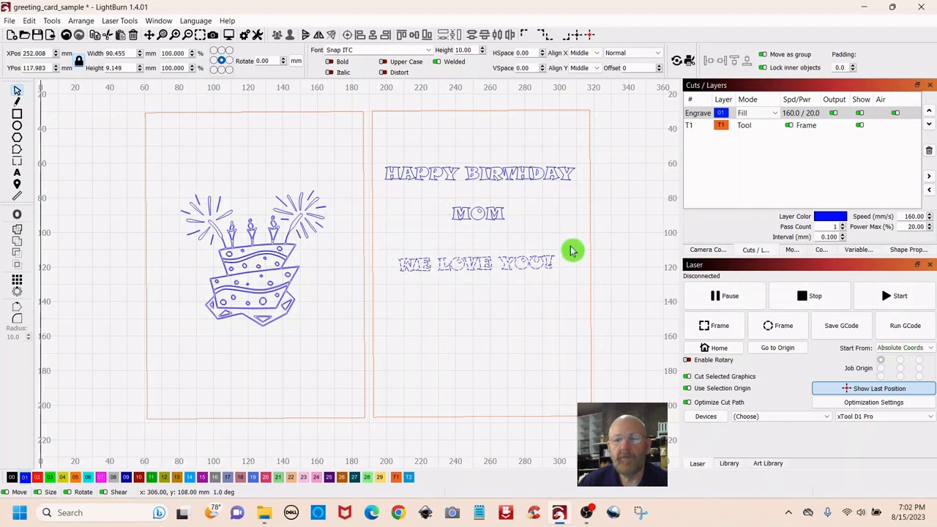
pyautogui.moveTo(572, 251); pyautogui.dragTo(554, 265)
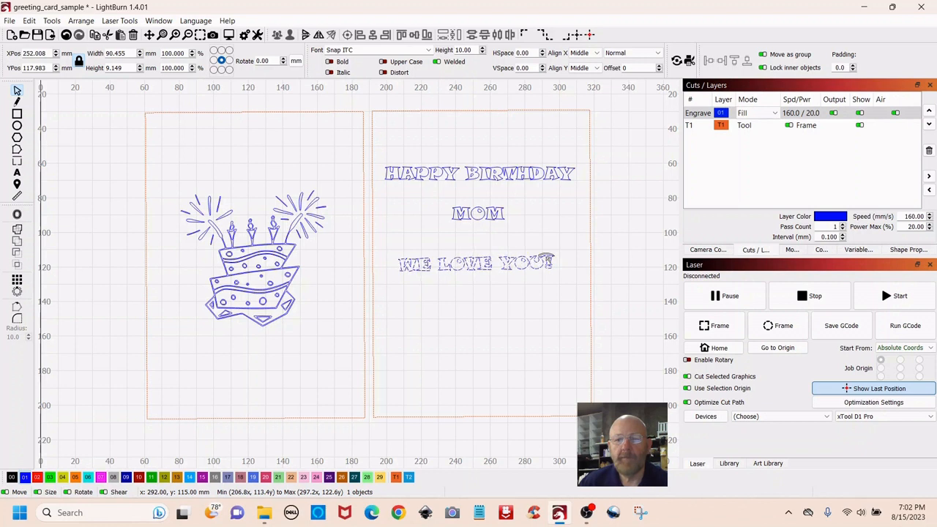
pyautogui.moveTo(548, 272); pyautogui.dragTo(534, 295)
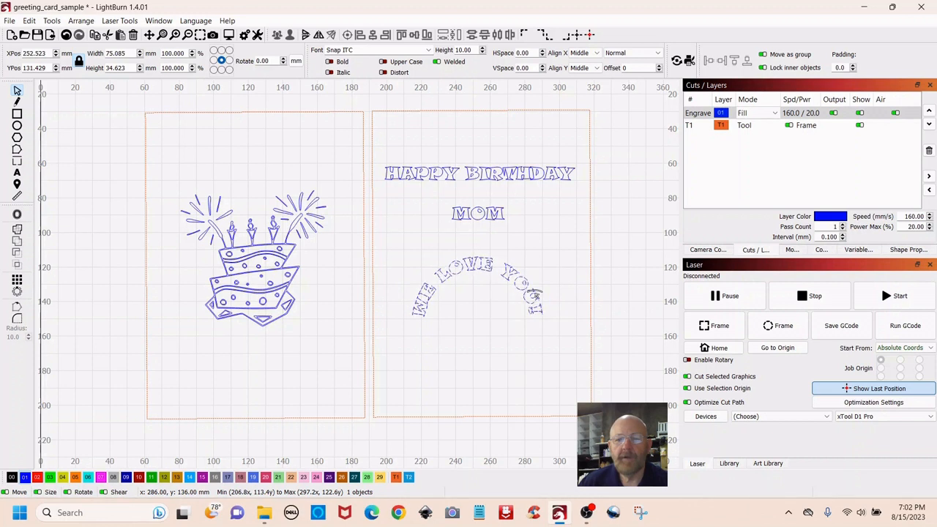
pyautogui.moveTo(534, 294); pyautogui.dragTo(516, 233)
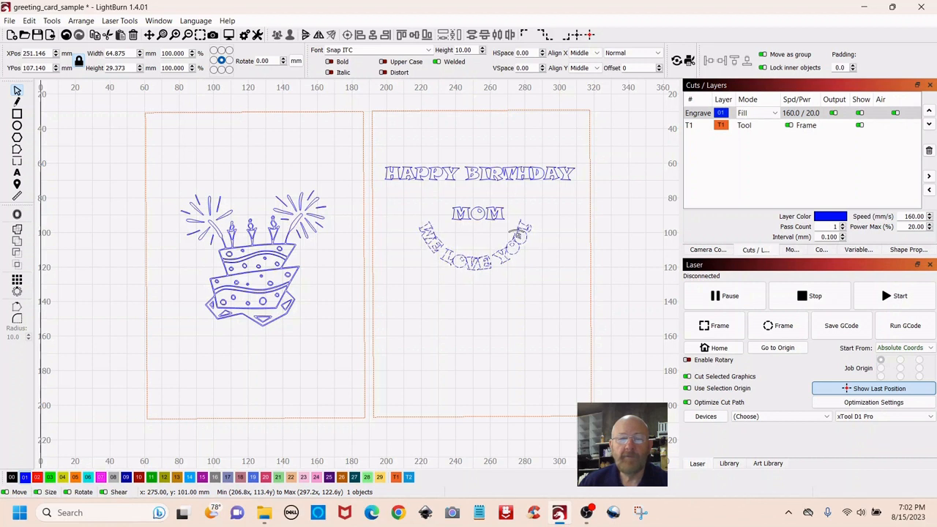
pyautogui.moveTo(517, 233); pyautogui.dragTo(515, 233)
pyautogui.click(475, 283)
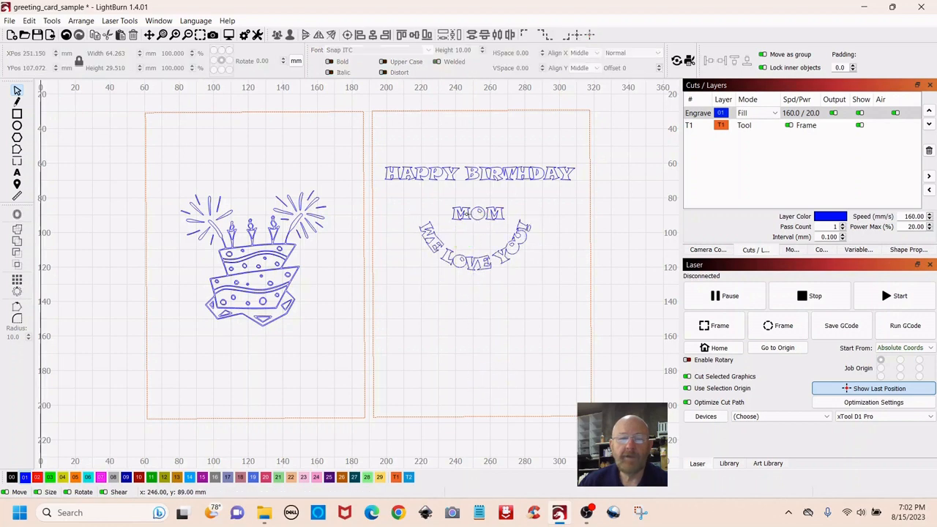
# Move the MOM text slightly up, between HAPPY BIRTHDAY and the curved line, to X 252, Y 87 mm
pyautogui.click(508, 230)
pyautogui.moveTo(479, 218); pyautogui.dragTo(477, 212)
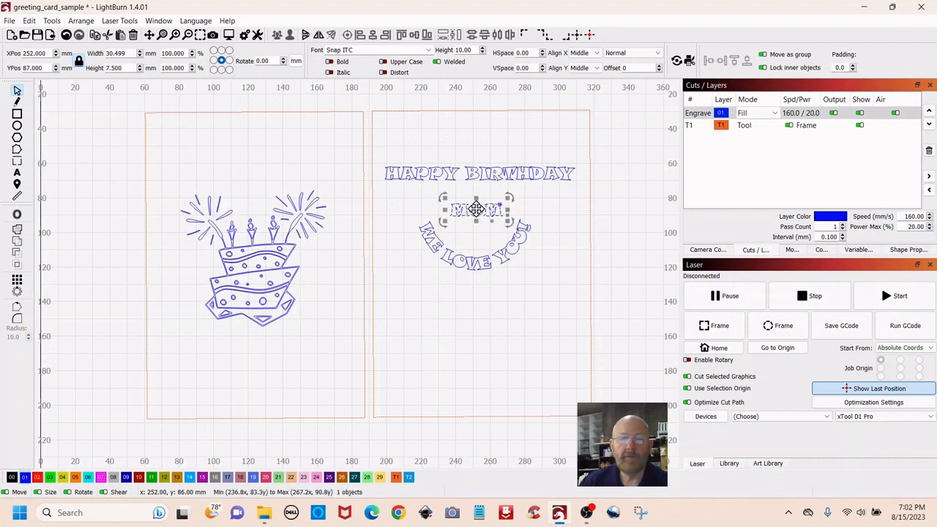
pyautogui.click(500, 333)
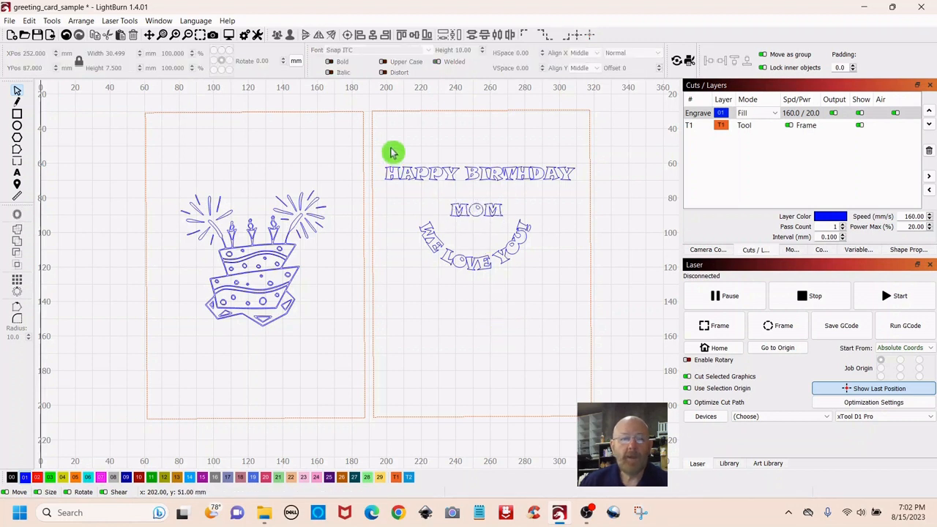
pyautogui.click(448, 174)
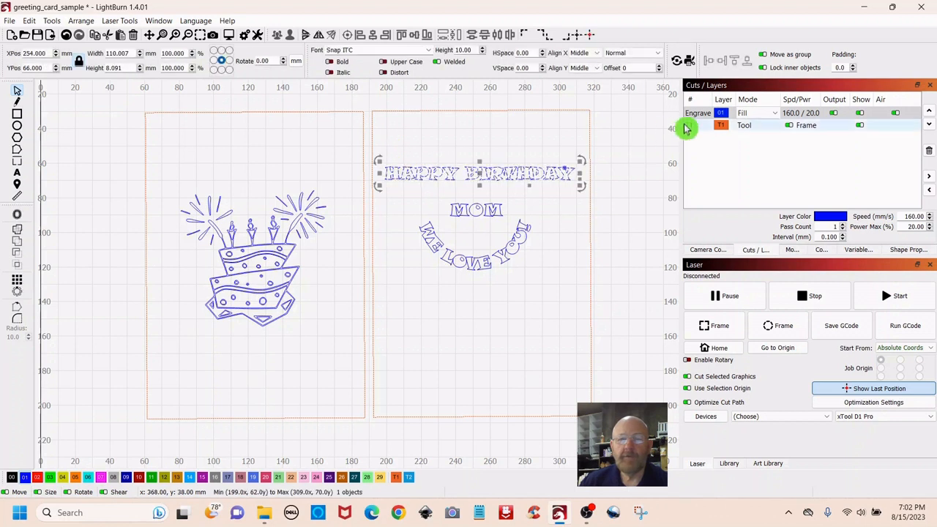
pyautogui.click(740, 114)
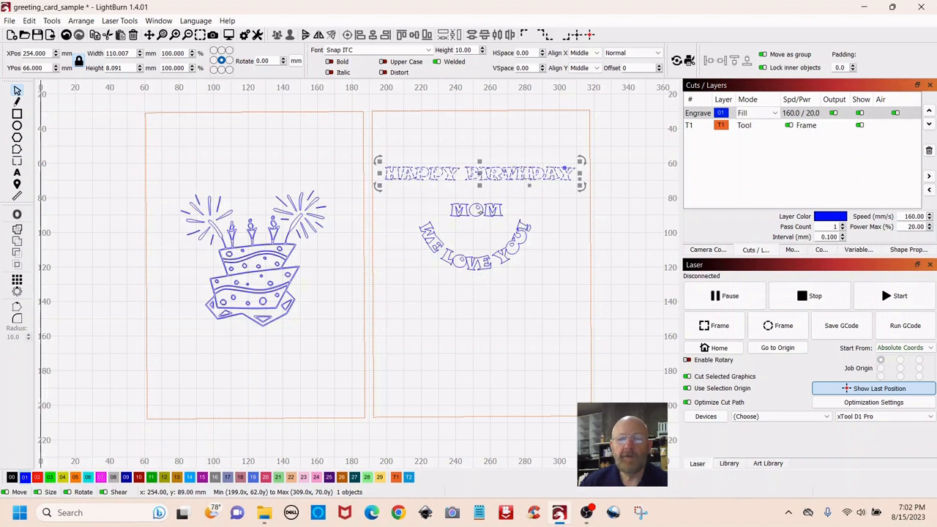
pyautogui.click(533, 316)
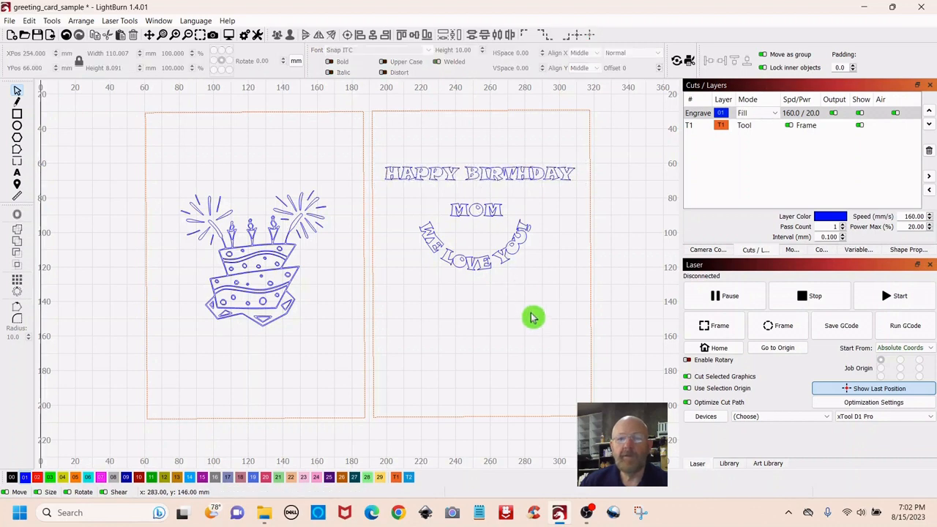
pyautogui.moveTo(373, 147); pyautogui.dragTo(605, 295)
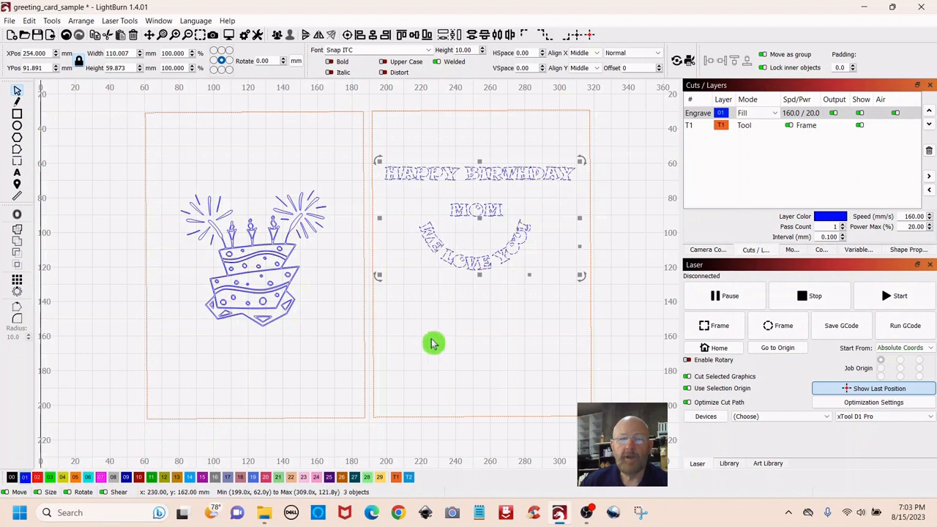
pyautogui.click(525, 349)
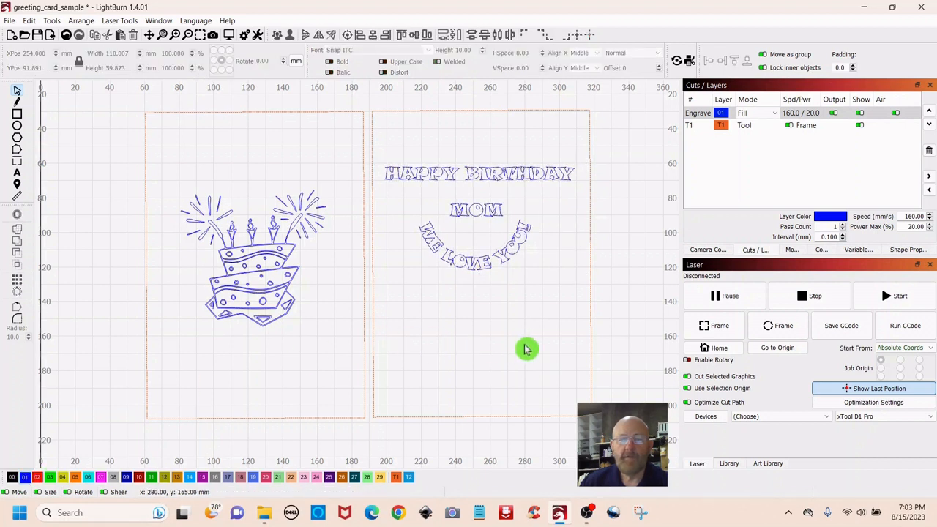